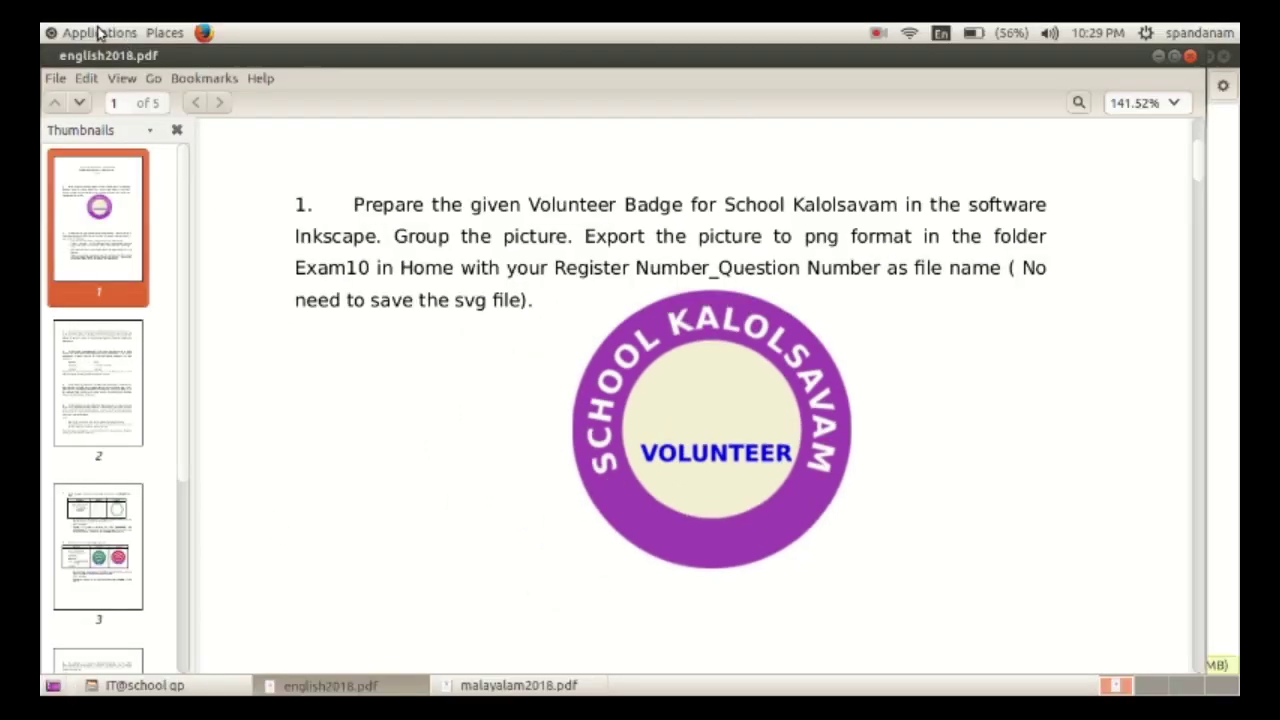
Show the Graphics programs submenu under Applications in the top panel
click(100, 33)
mouse_move(96, 135)
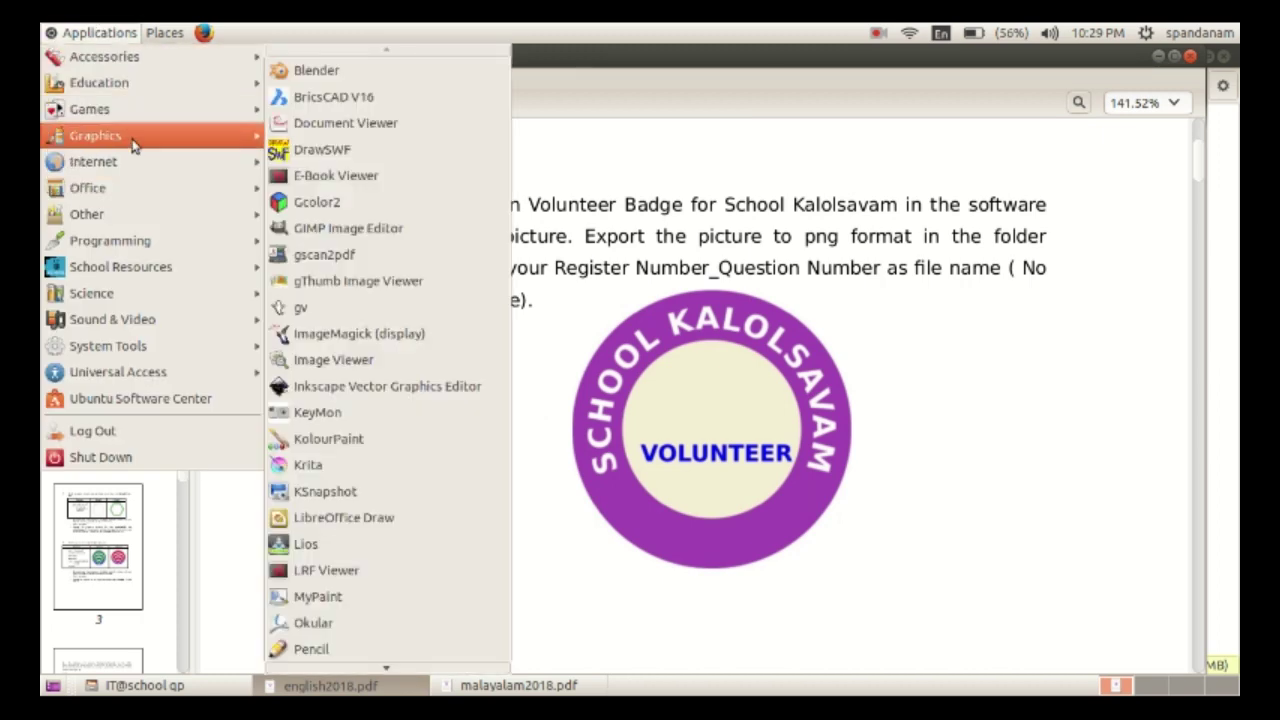
Launch Inkscape and draw a large red circle near the page centre
click(378, 393)
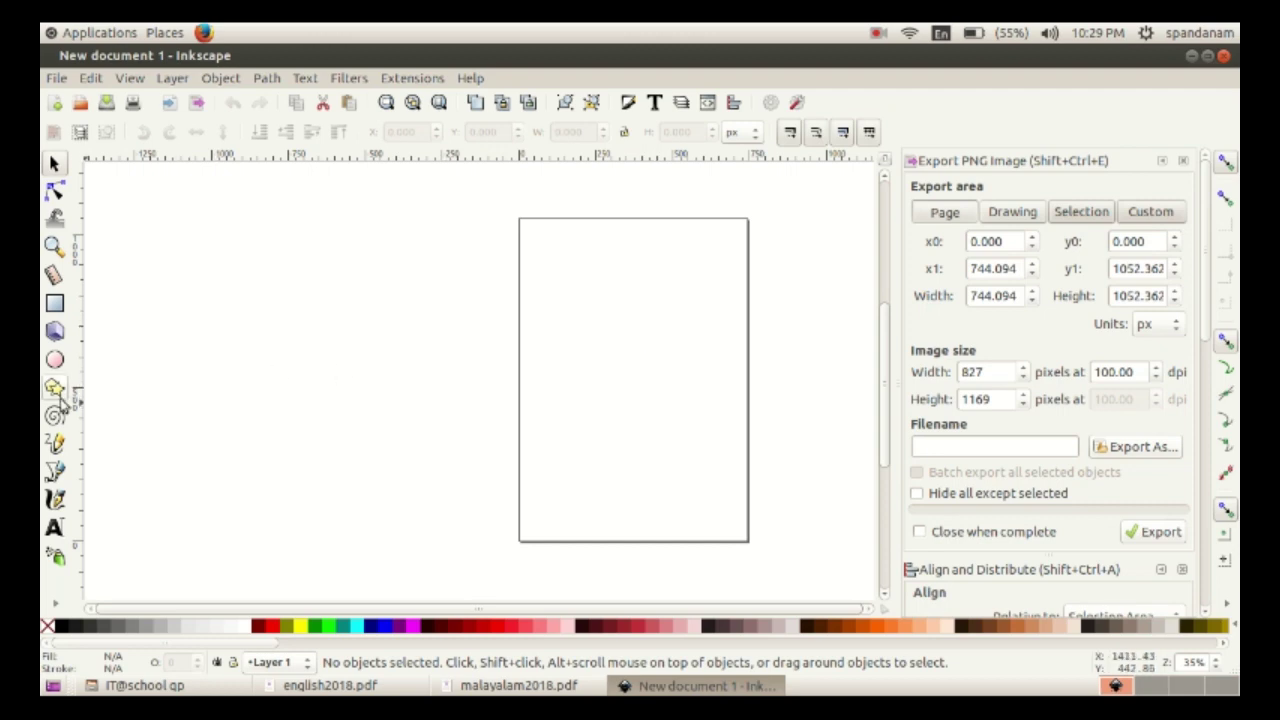
click(56, 362)
mouse_move(574, 344)
mouse_down()
mouse_move(600, 386)
mouse_move(690, 462)
mouse_up()
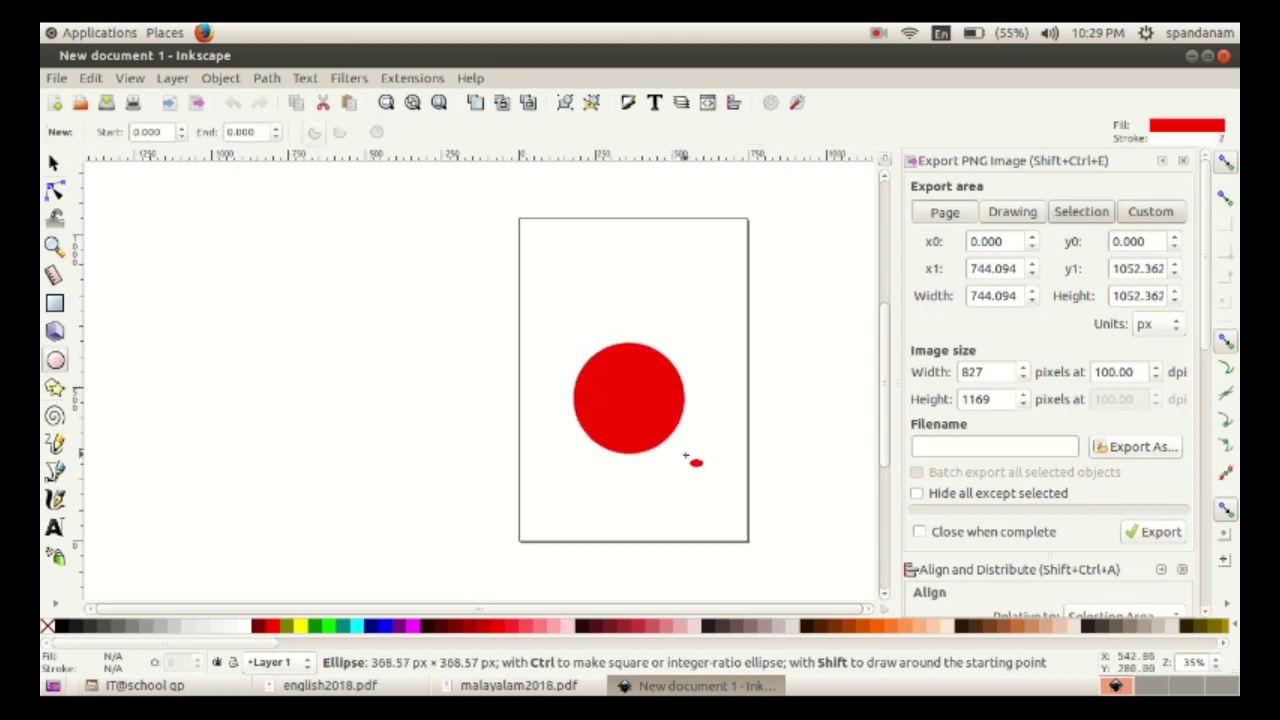
drag(690, 462, 712, 472)
click(200, 686)
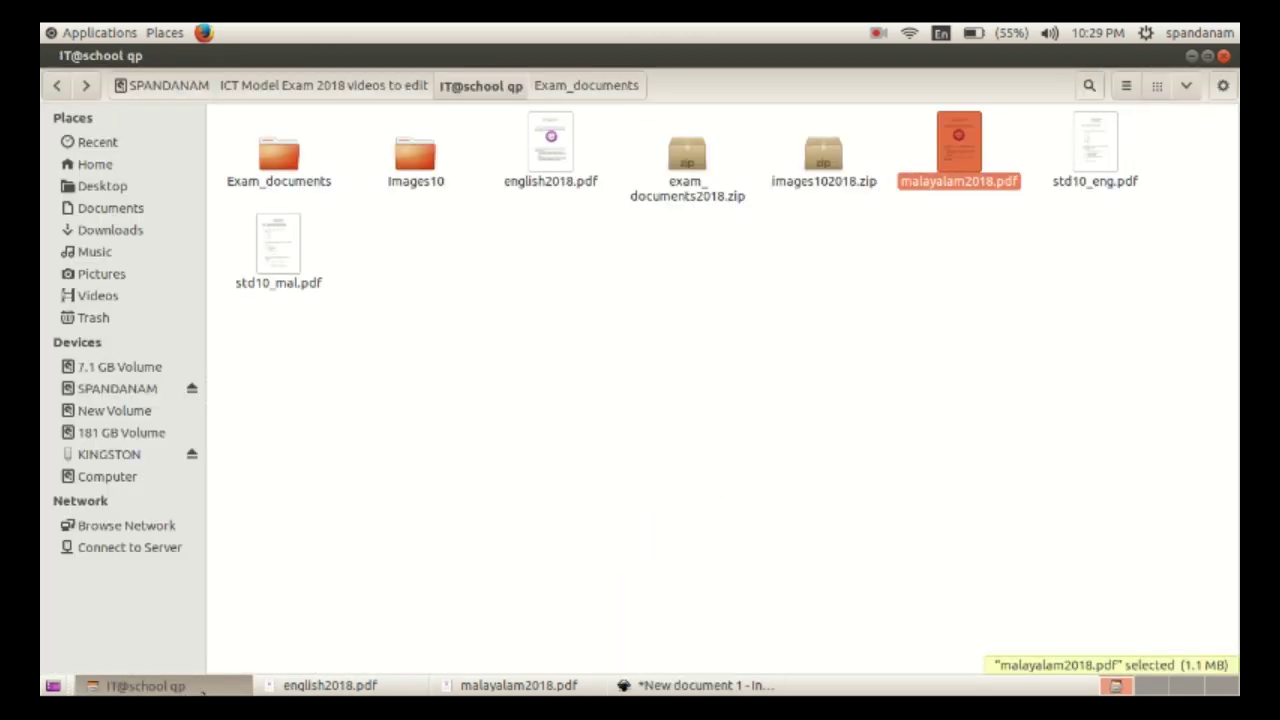
click(200, 686)
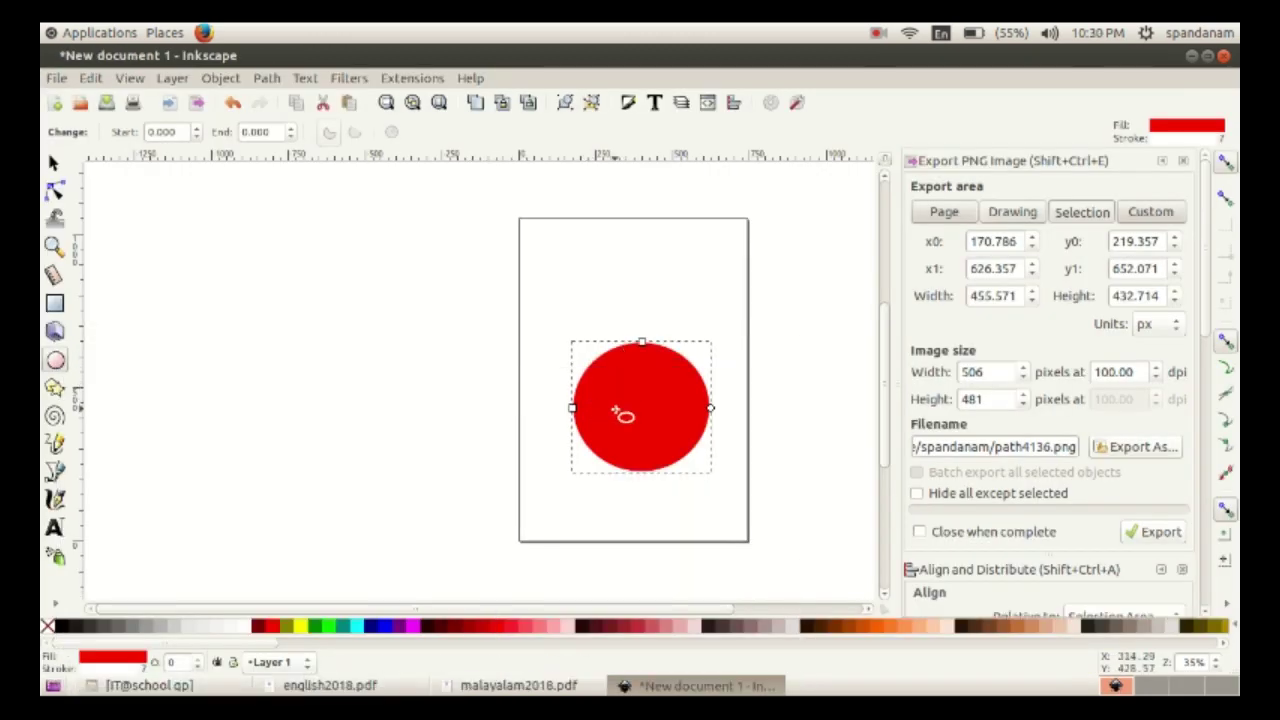
Draw a smaller white-filled ellipse over the red circle and widen it
drag(613, 372, 690, 455)
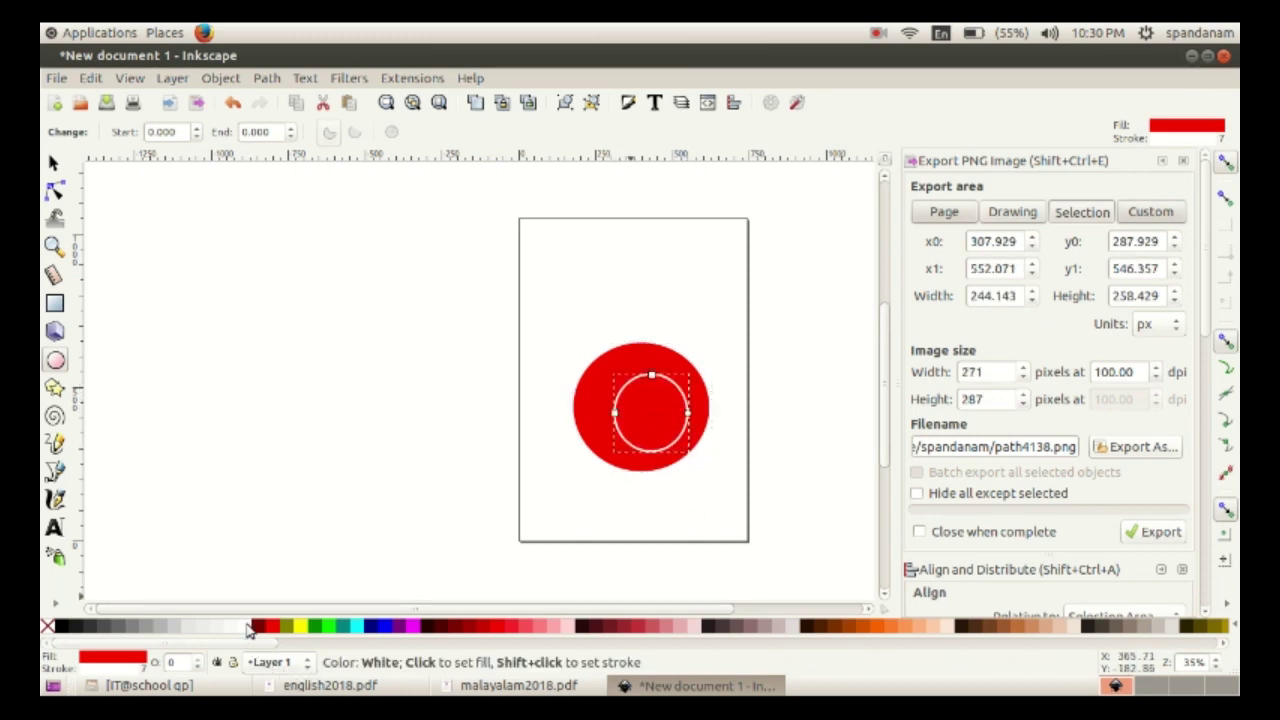
click(243, 626)
click(54, 163)
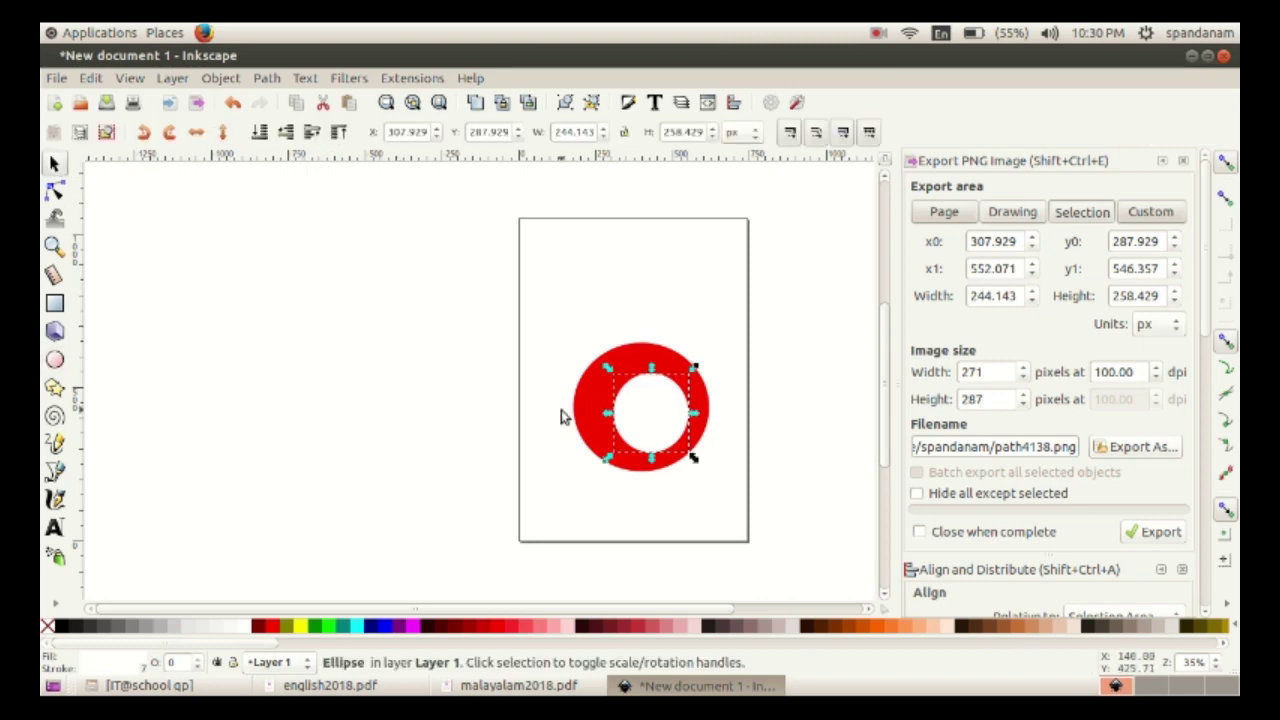
drag(611, 419, 596, 419)
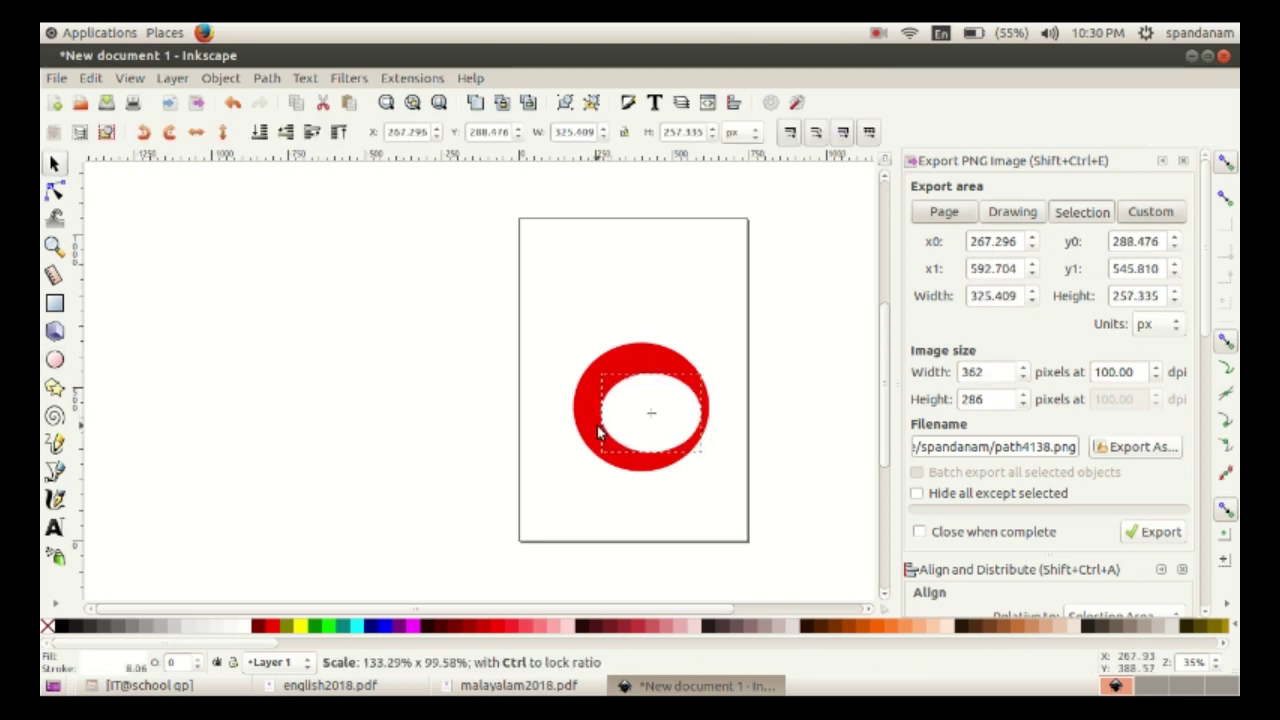
Stretch the red circle slightly taller, move the white ellipse inside it, and select both
click(652, 367)
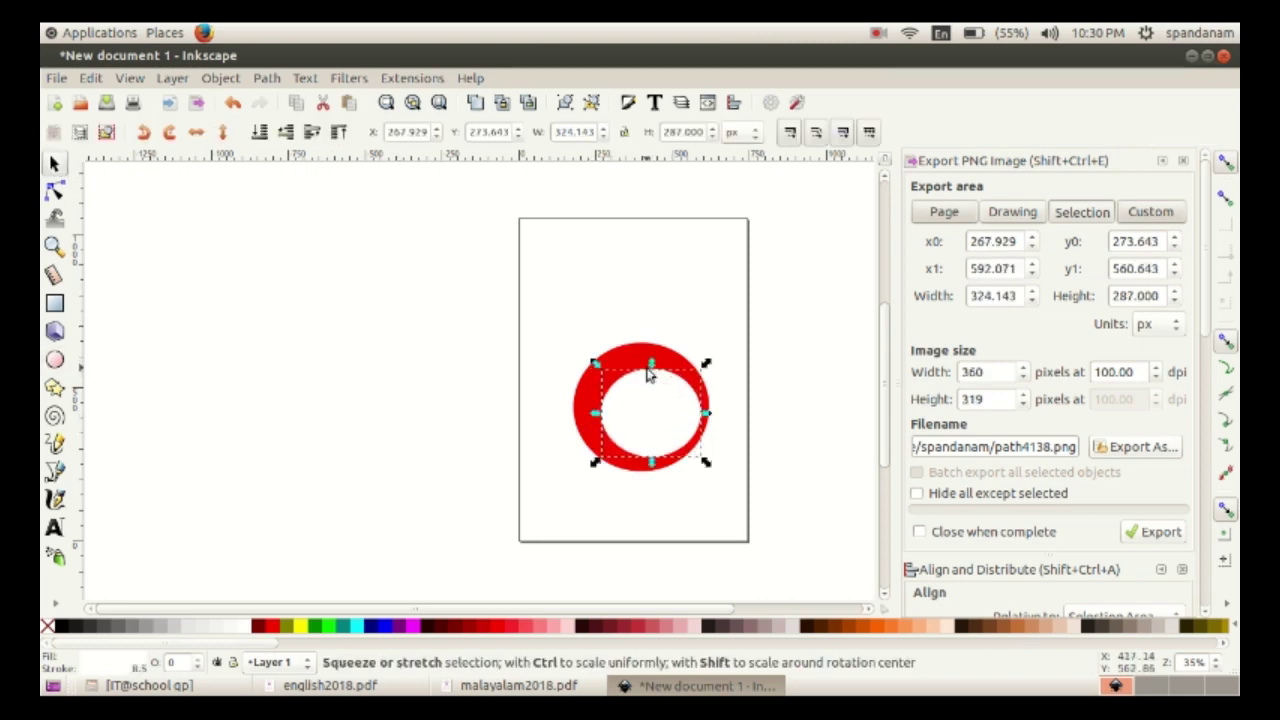
drag(642, 334, 645, 338)
click(647, 417)
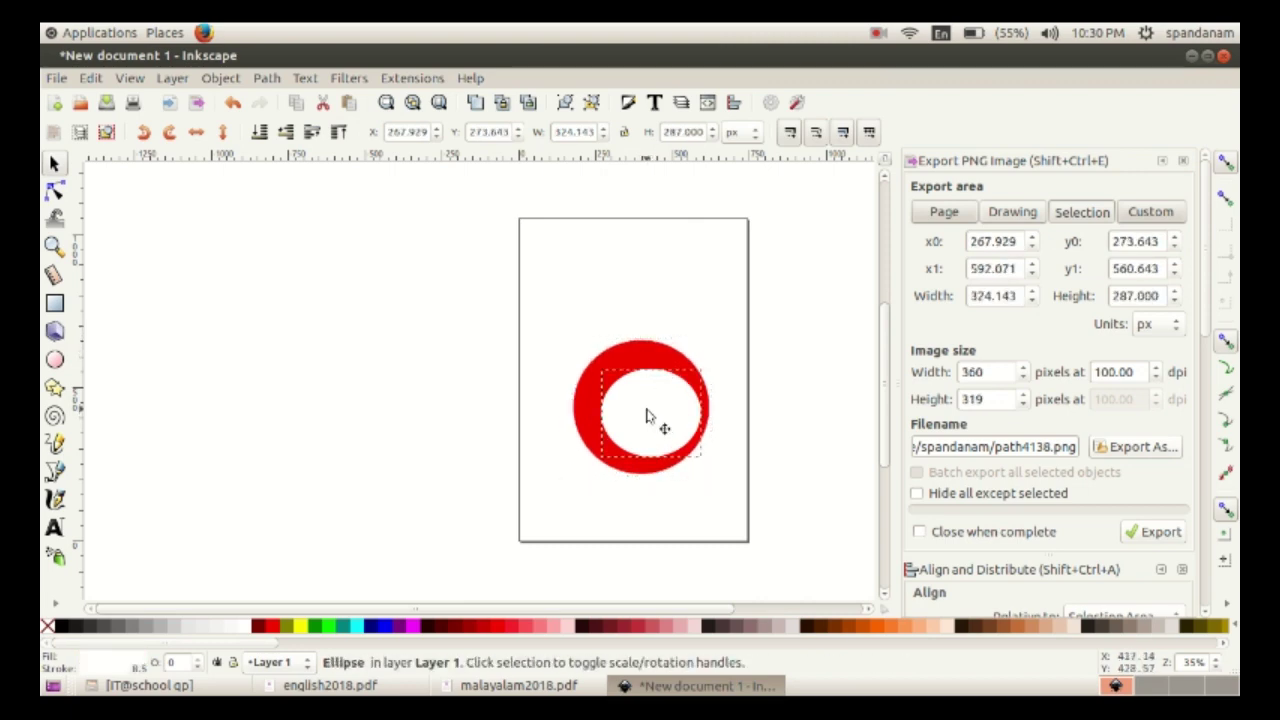
drag(650, 420, 640, 410)
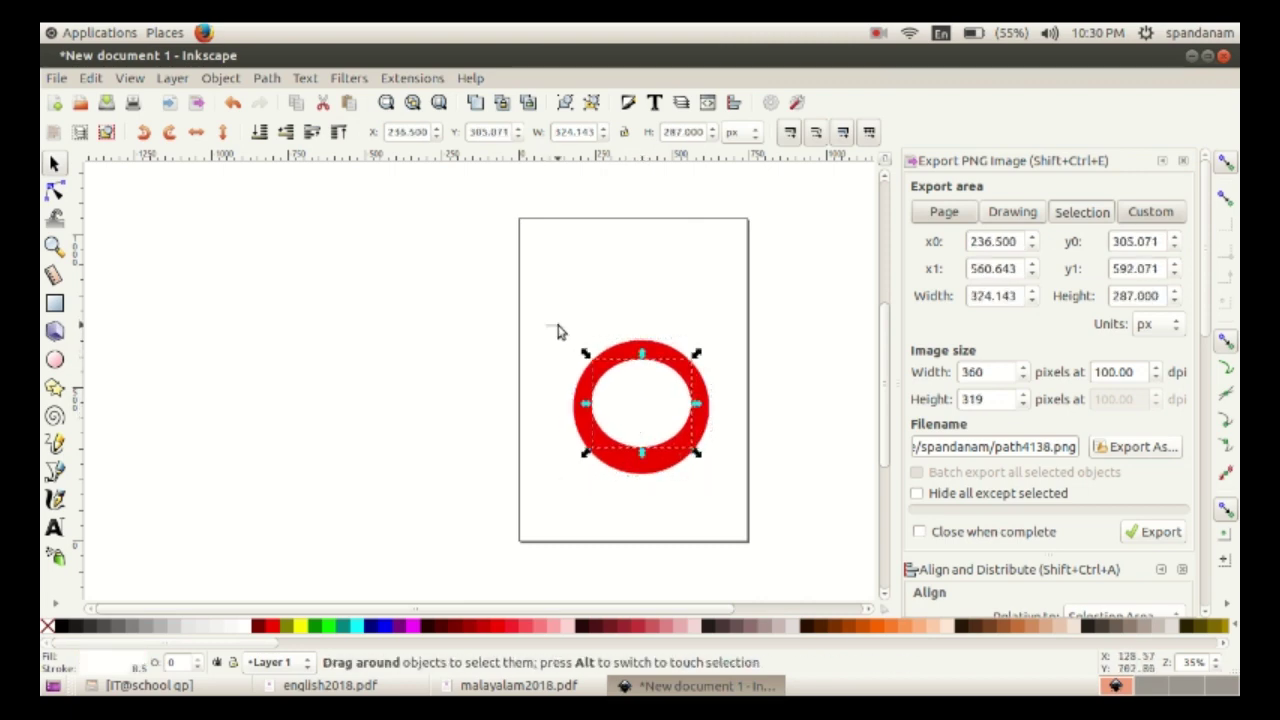
drag(545, 325, 737, 513)
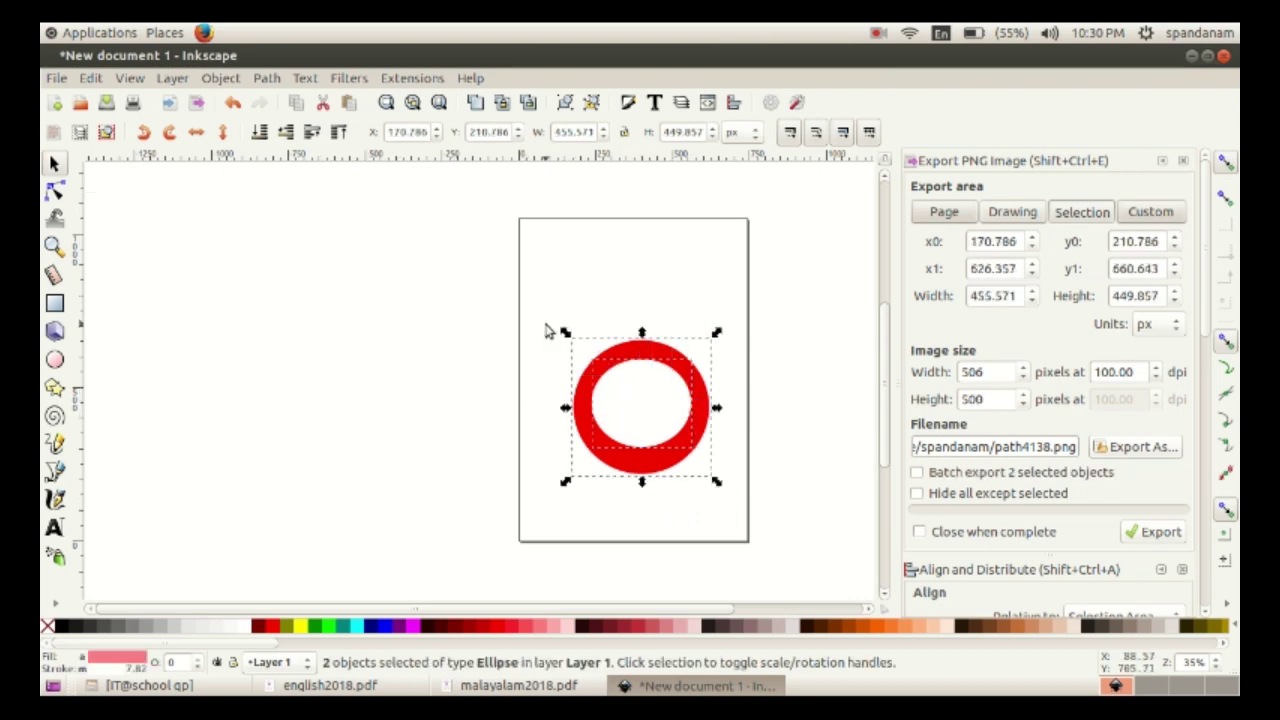
Centre both shapes on the vertical and horizontal axes with Align and Distribute
click(221, 78)
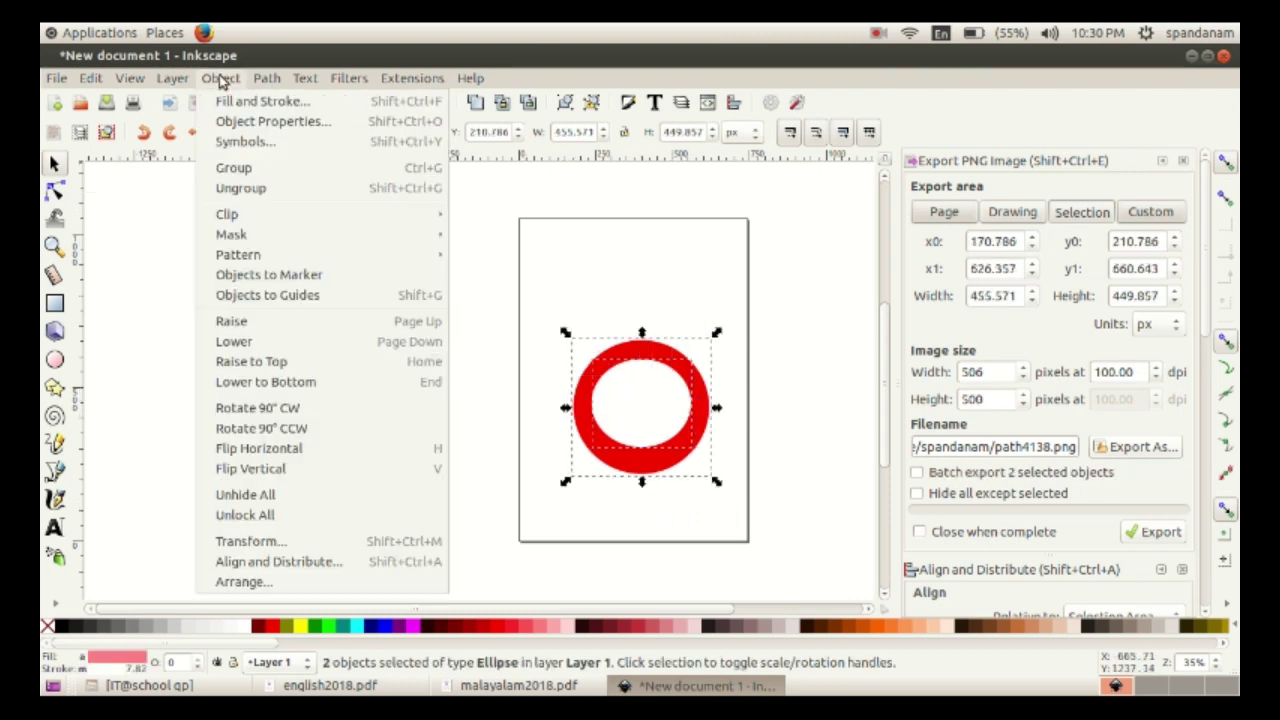
click(281, 566)
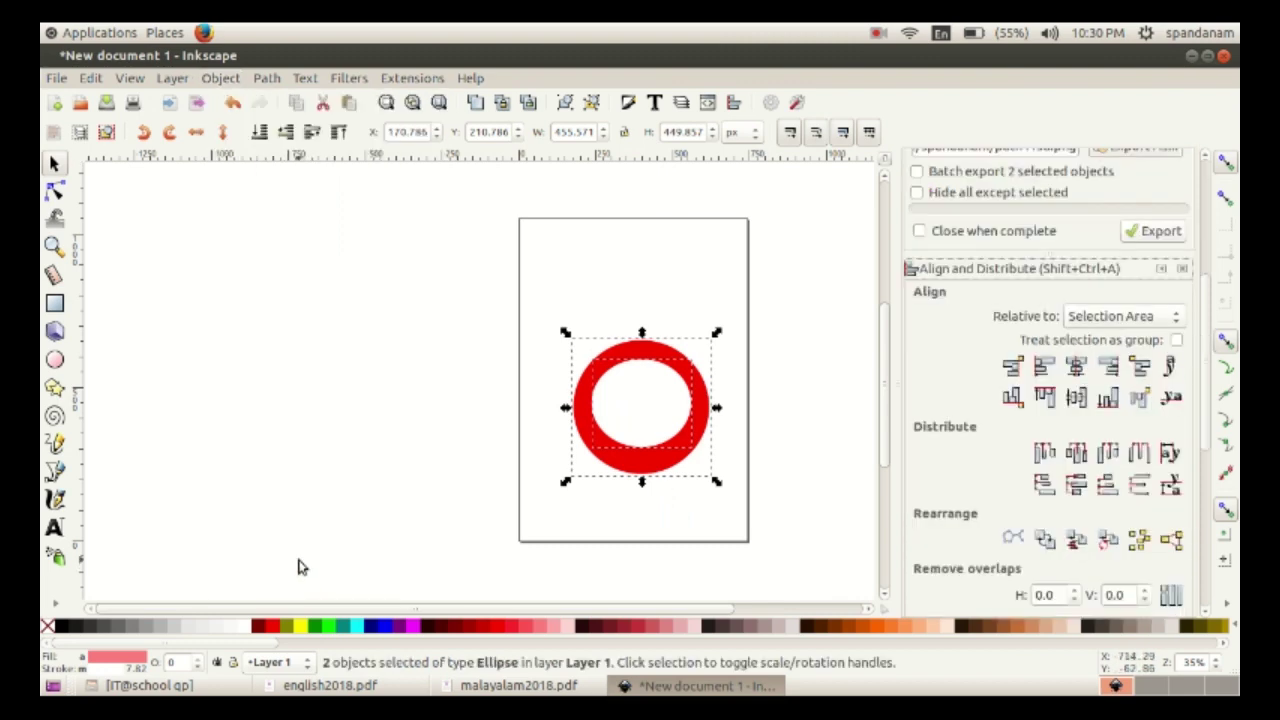
click(1076, 369)
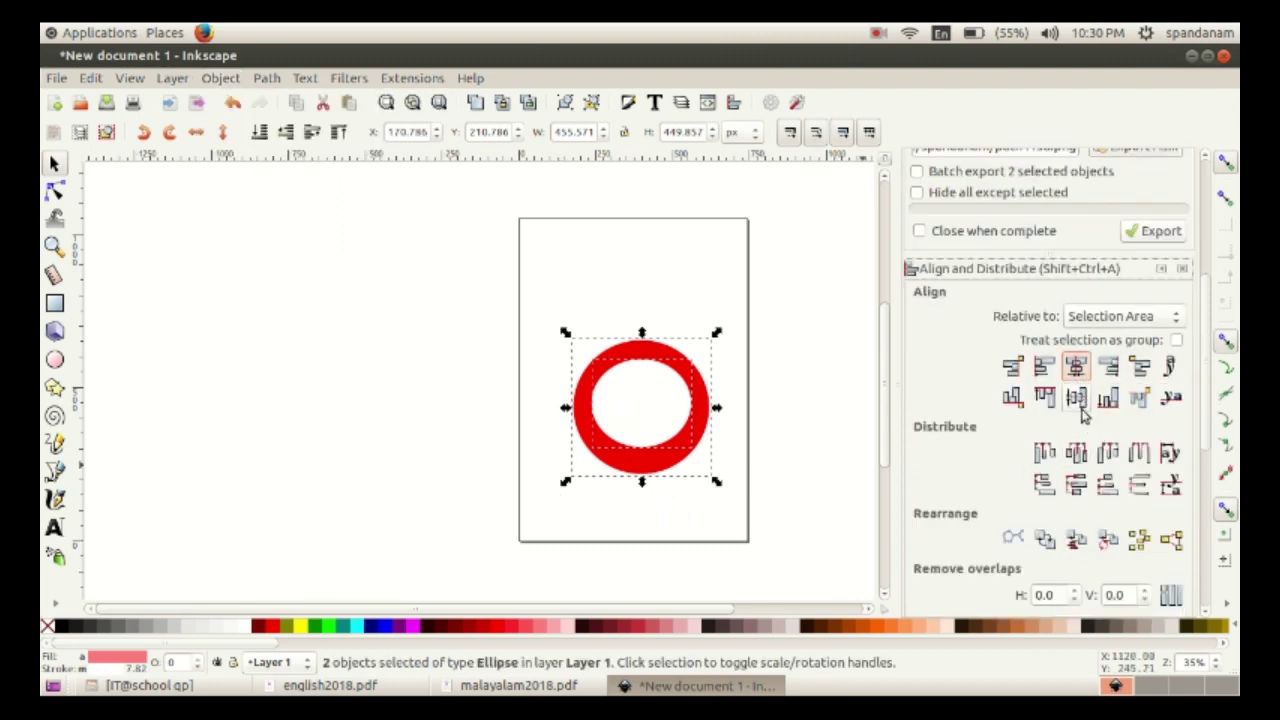
click(1076, 397)
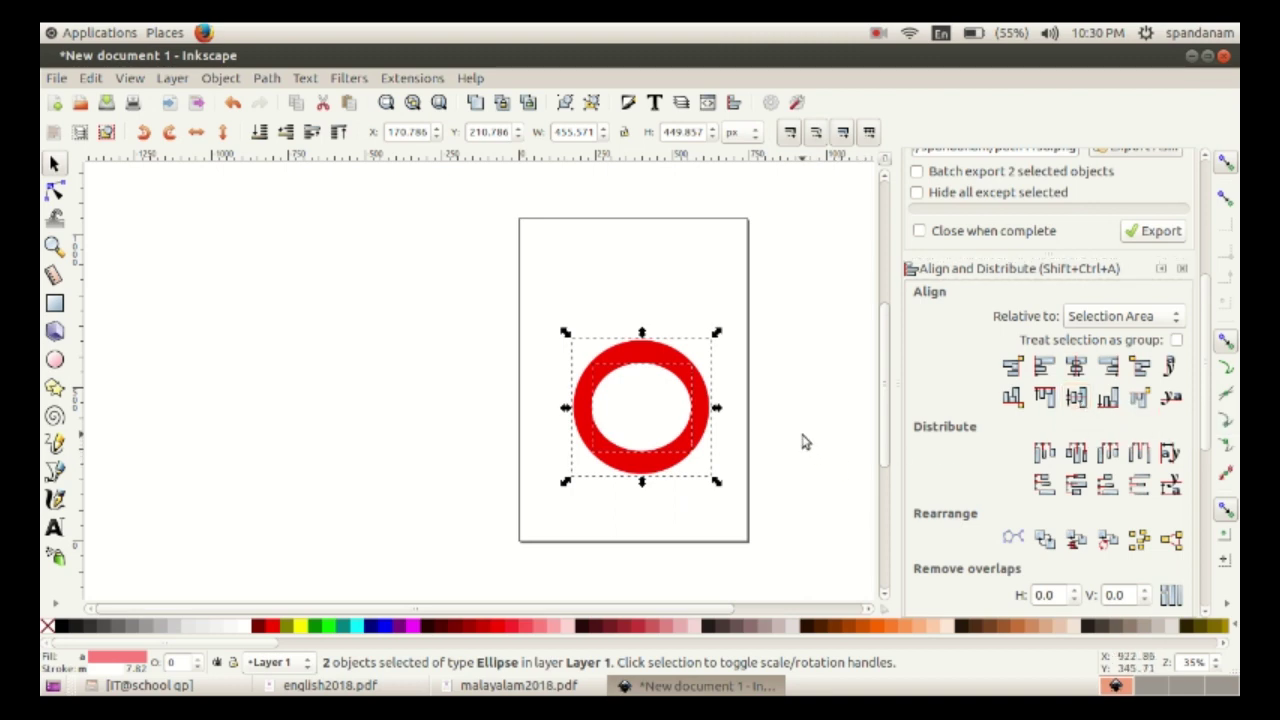
Narrow the inner white ellipse into a circle
click(774, 483)
ctrl+scroll(791, 491, up, 1)
ctrl+scroll(665, 498, up, 1)
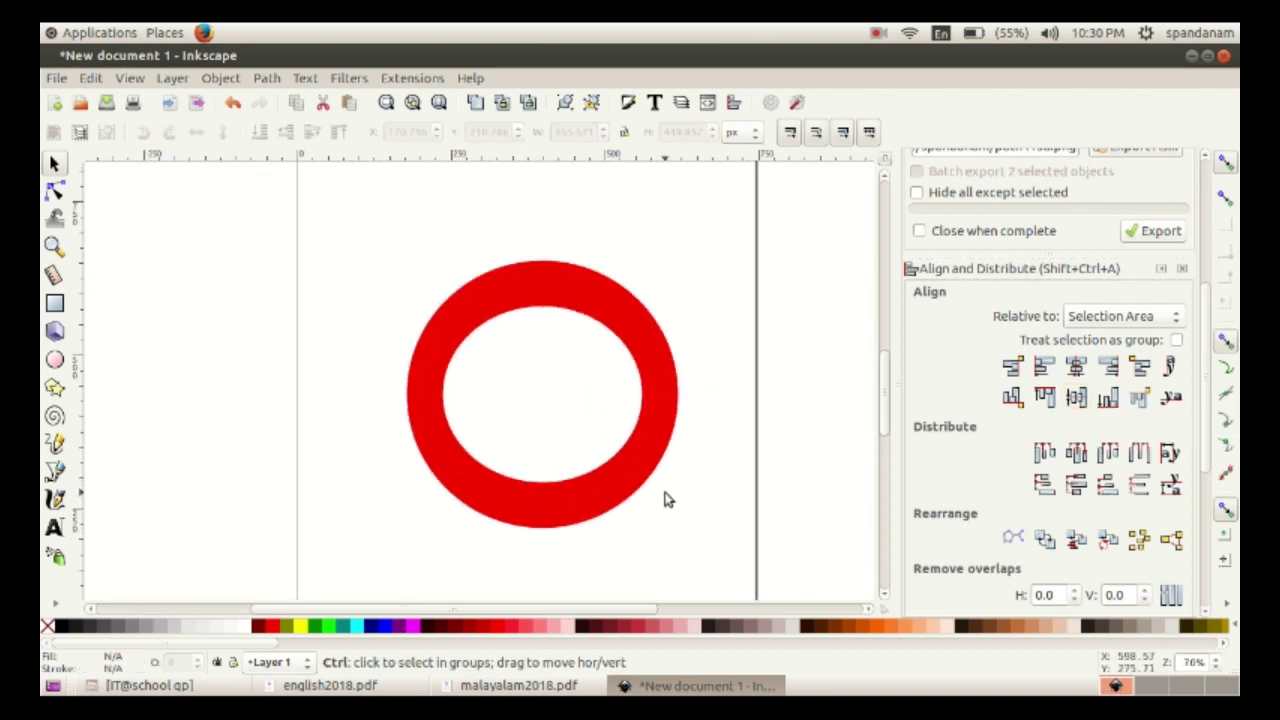
click(570, 432)
drag(437, 396, 452, 400)
click(725, 408)
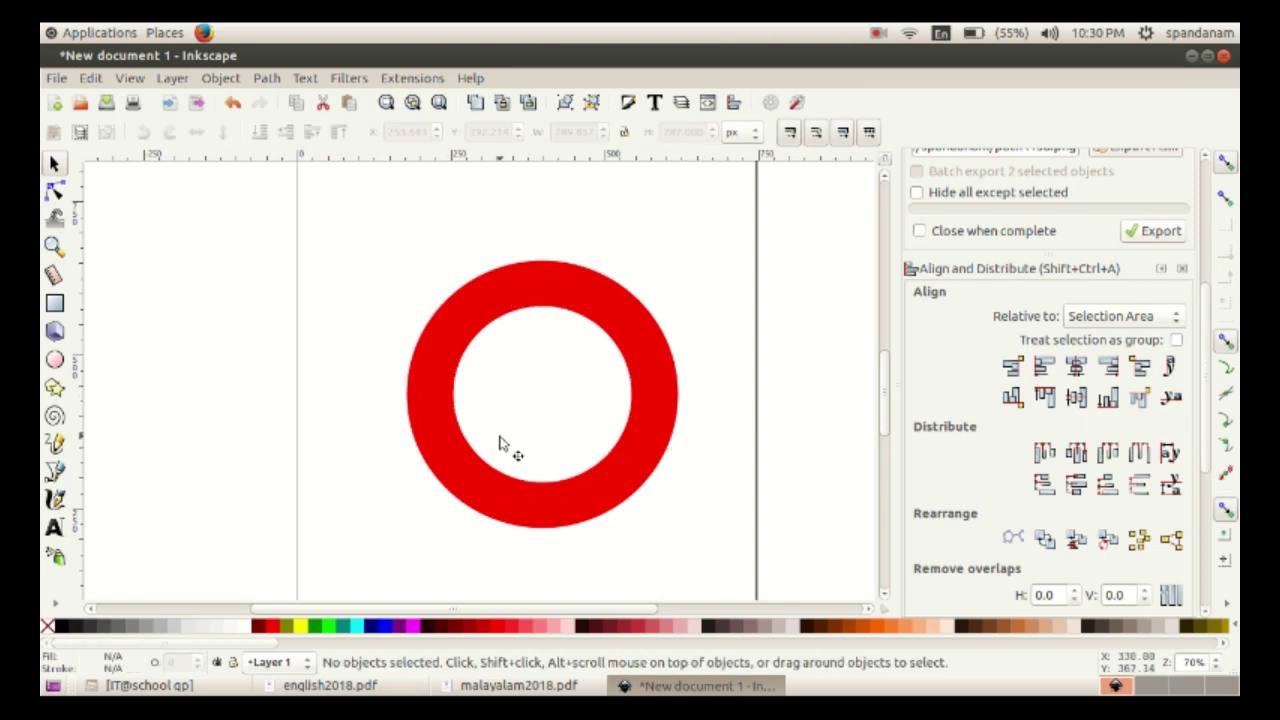
Recolour the outer circle purple, duplicate it, and shrink the copy inside the ring
click(465, 298)
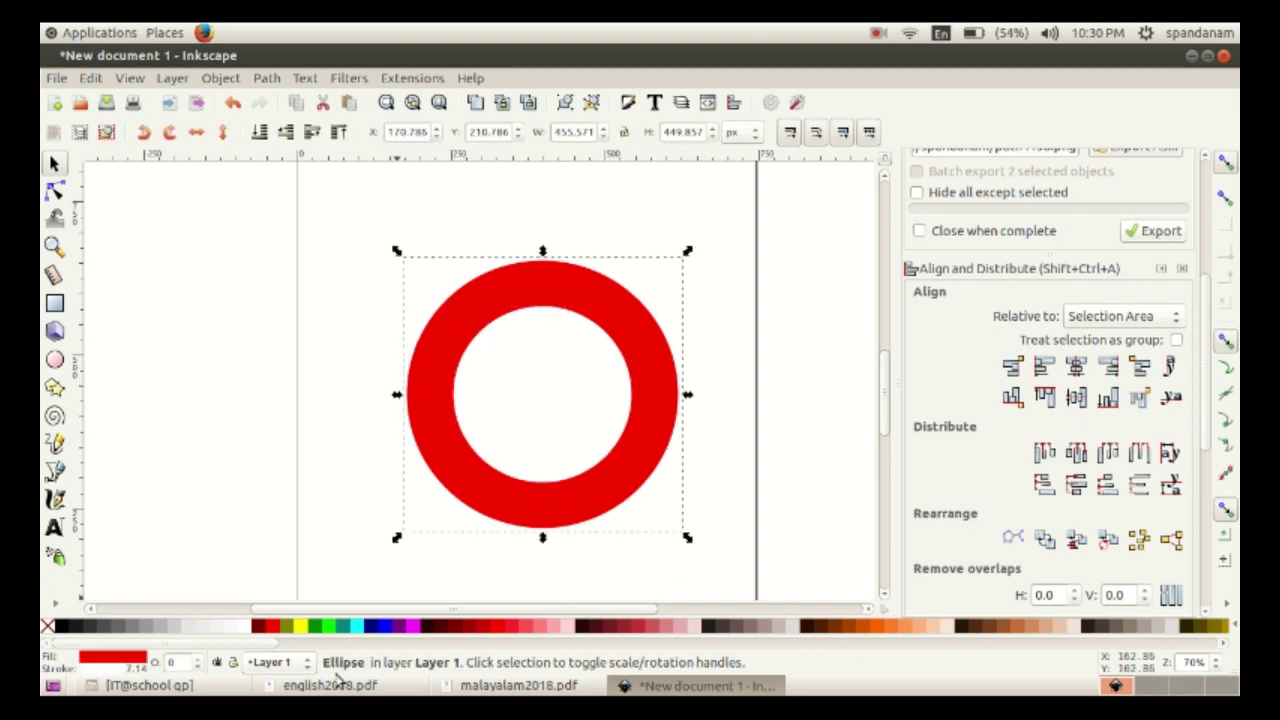
click(402, 626)
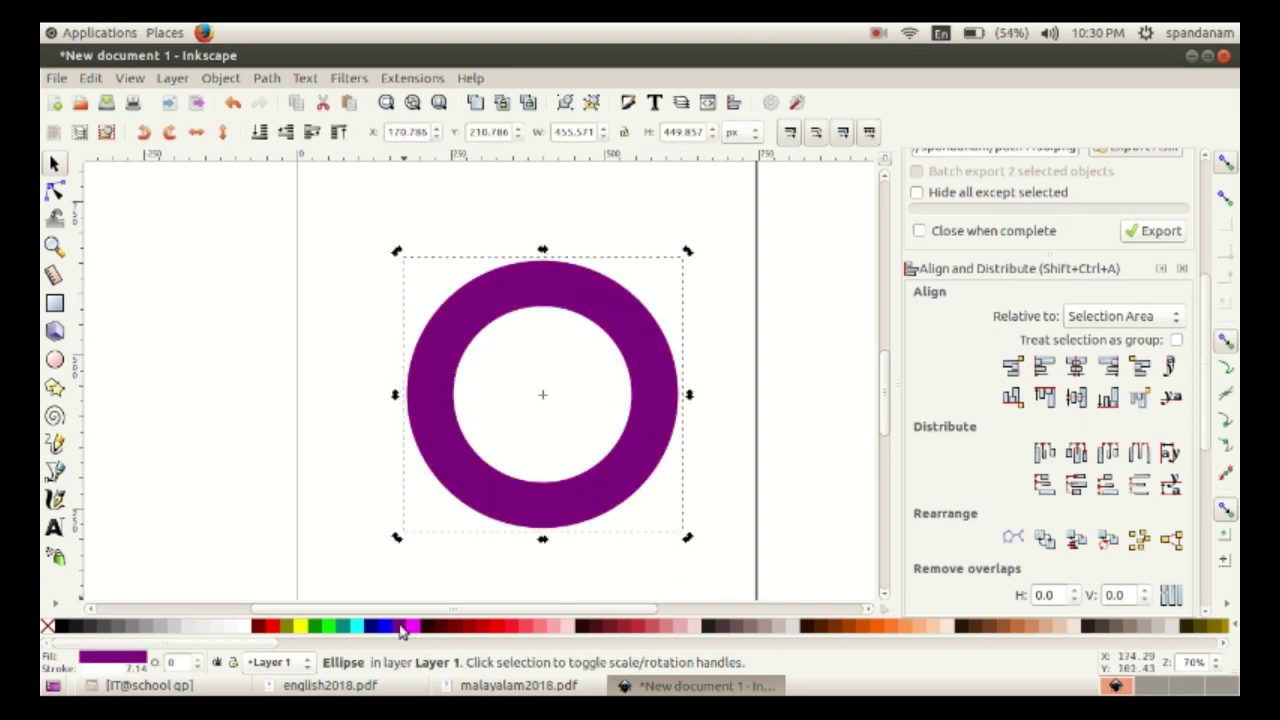
click(92, 79)
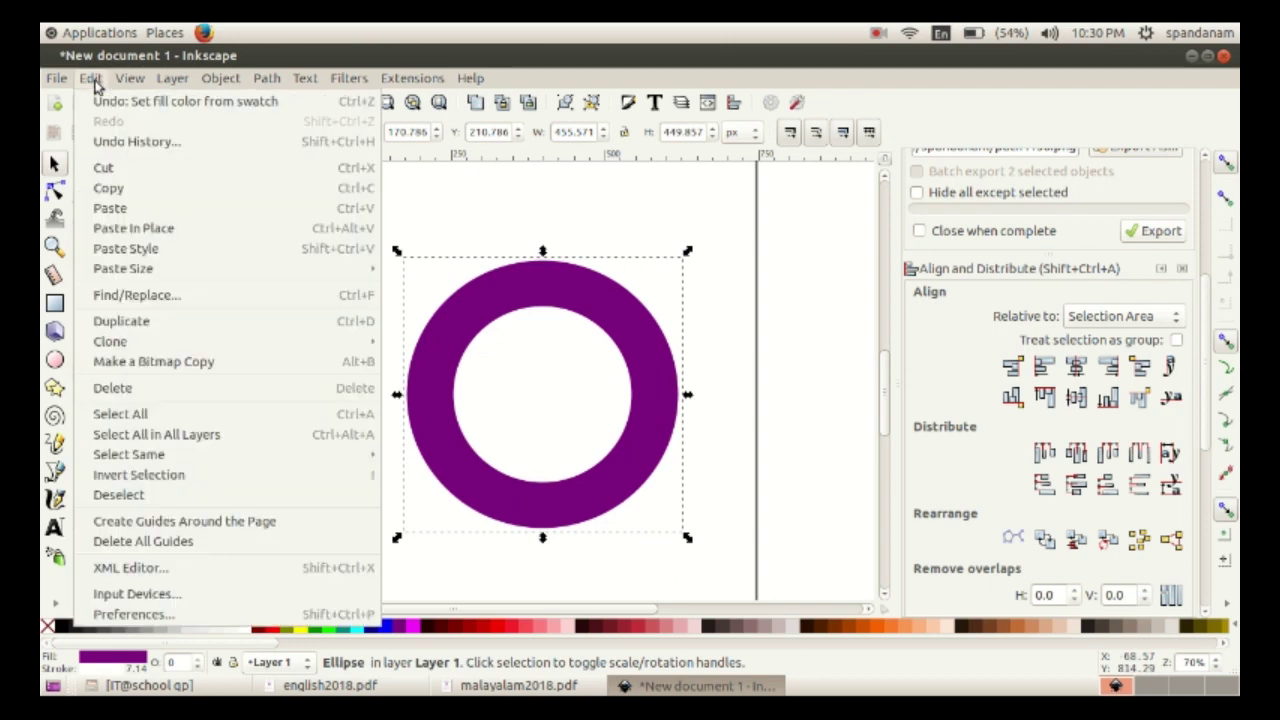
click(127, 323)
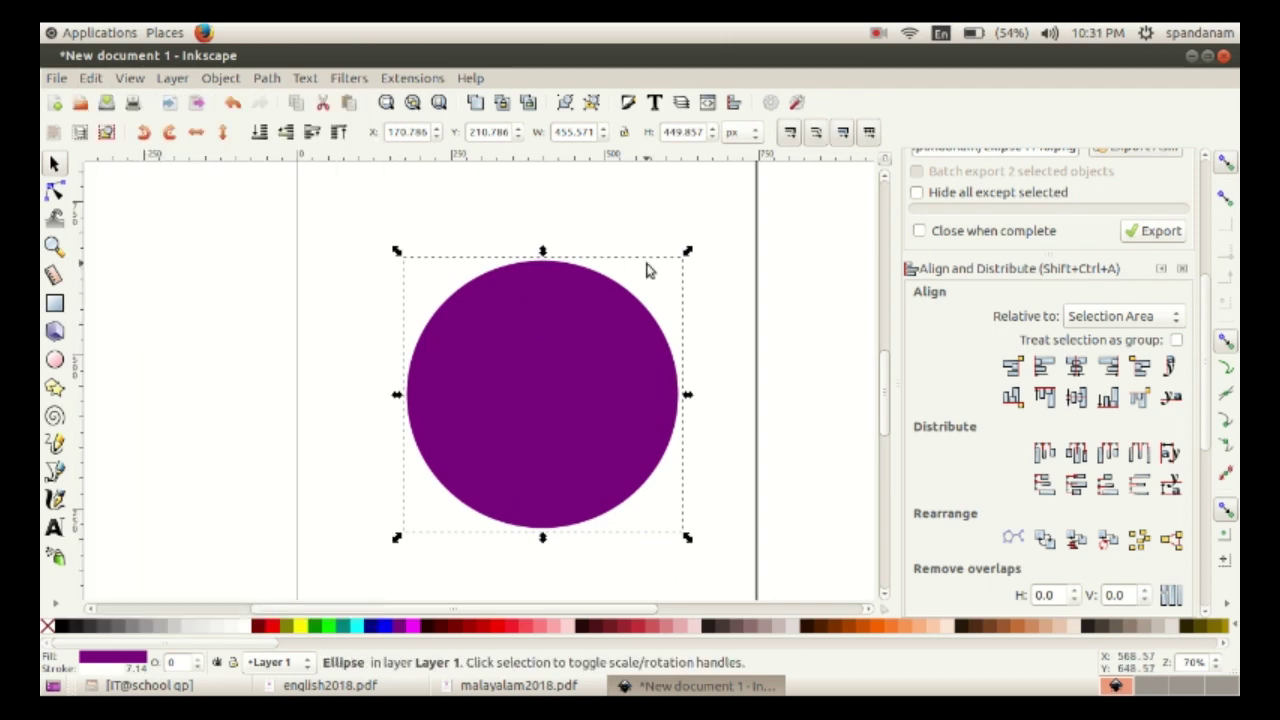
drag(690, 258, 657, 283)
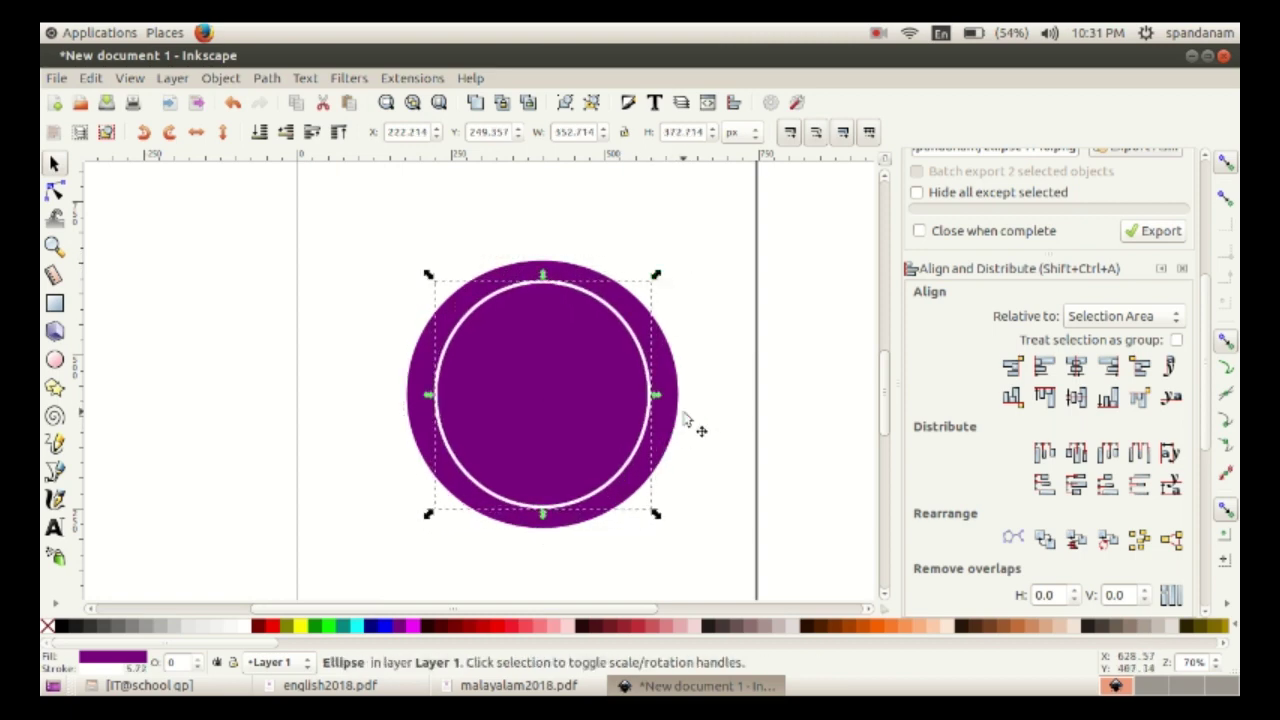
Lower the purple circle beneath the others and fill the inner ring dark maroon
click(221, 78)
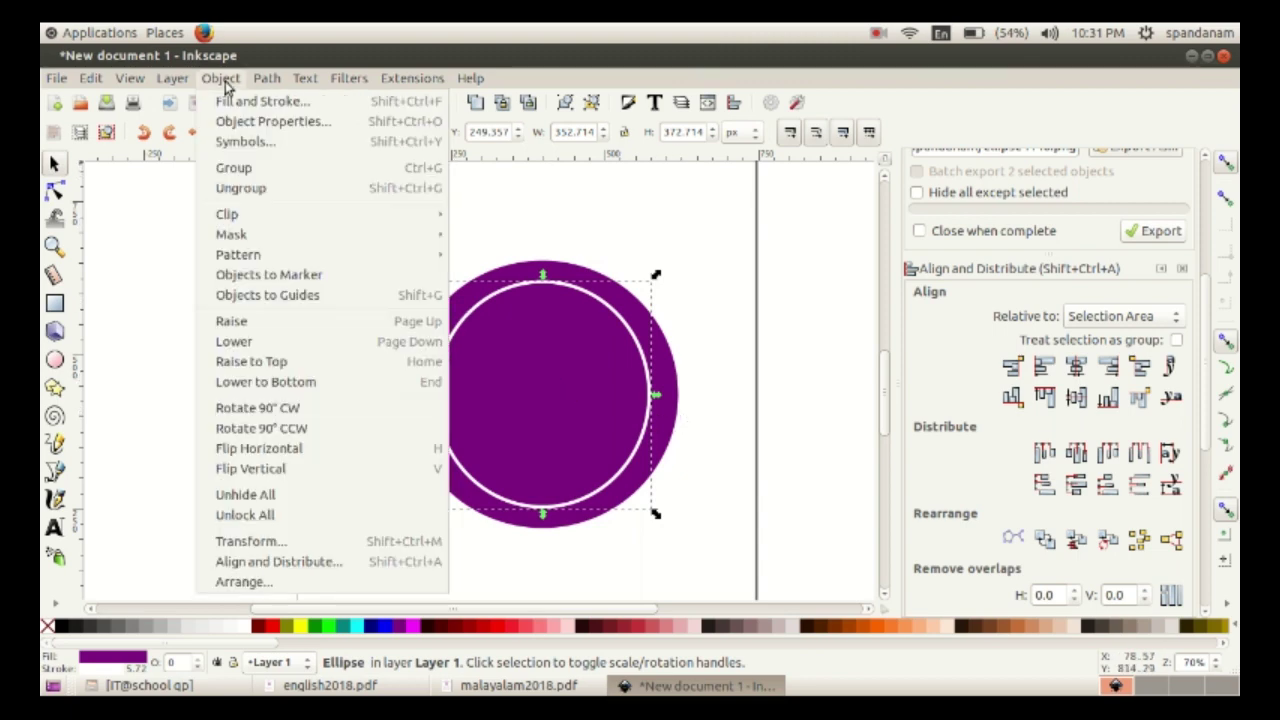
click(268, 341)
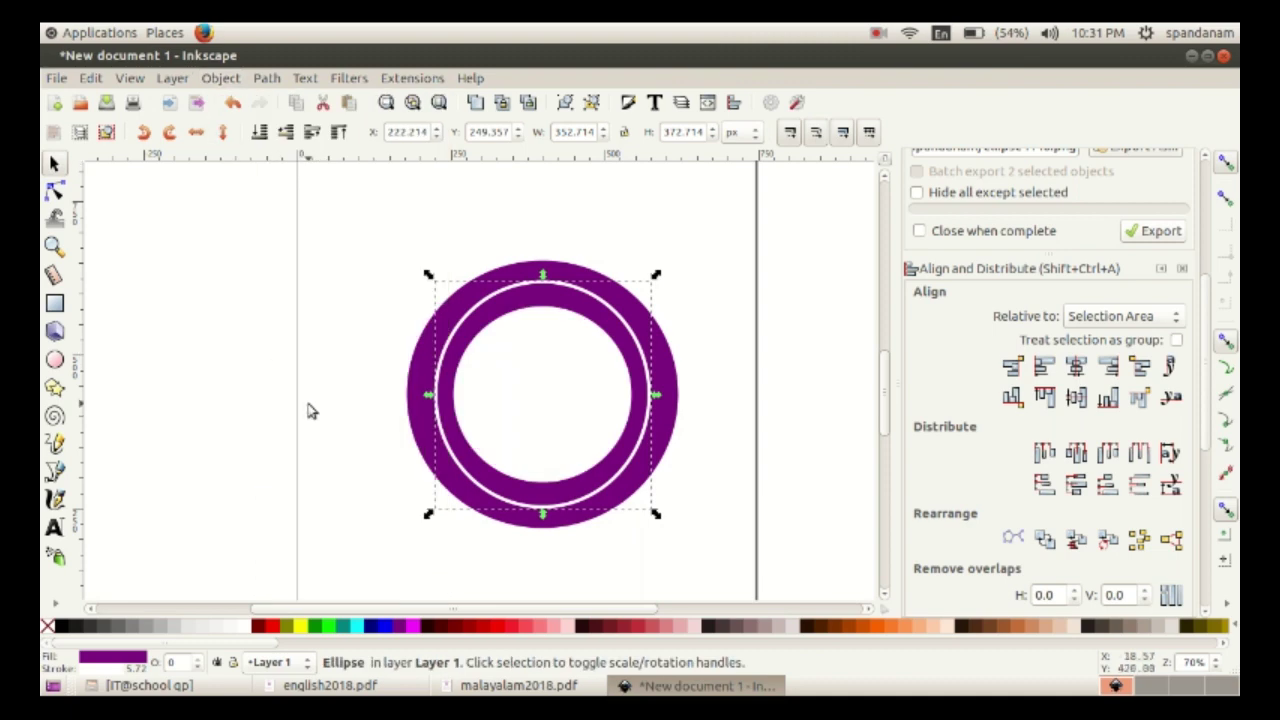
click(424, 627)
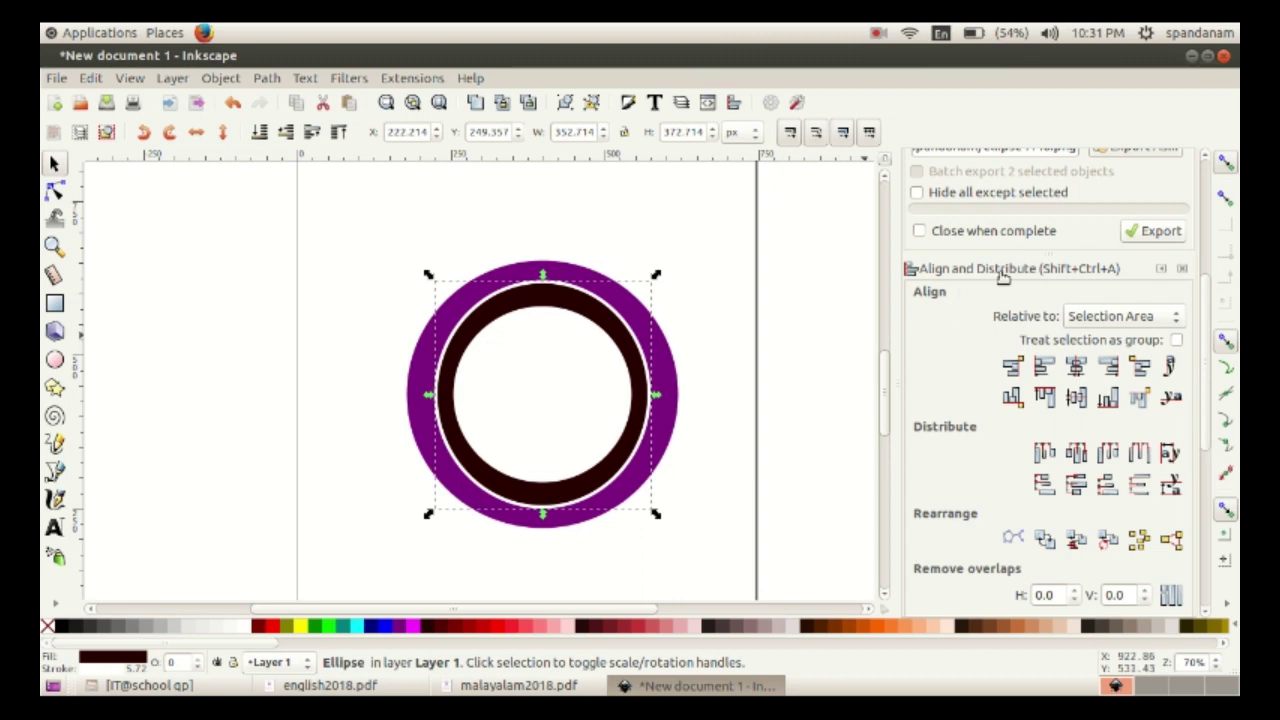
scroll(1210, 318, up, 2)
scroll(1208, 268, up, 2)
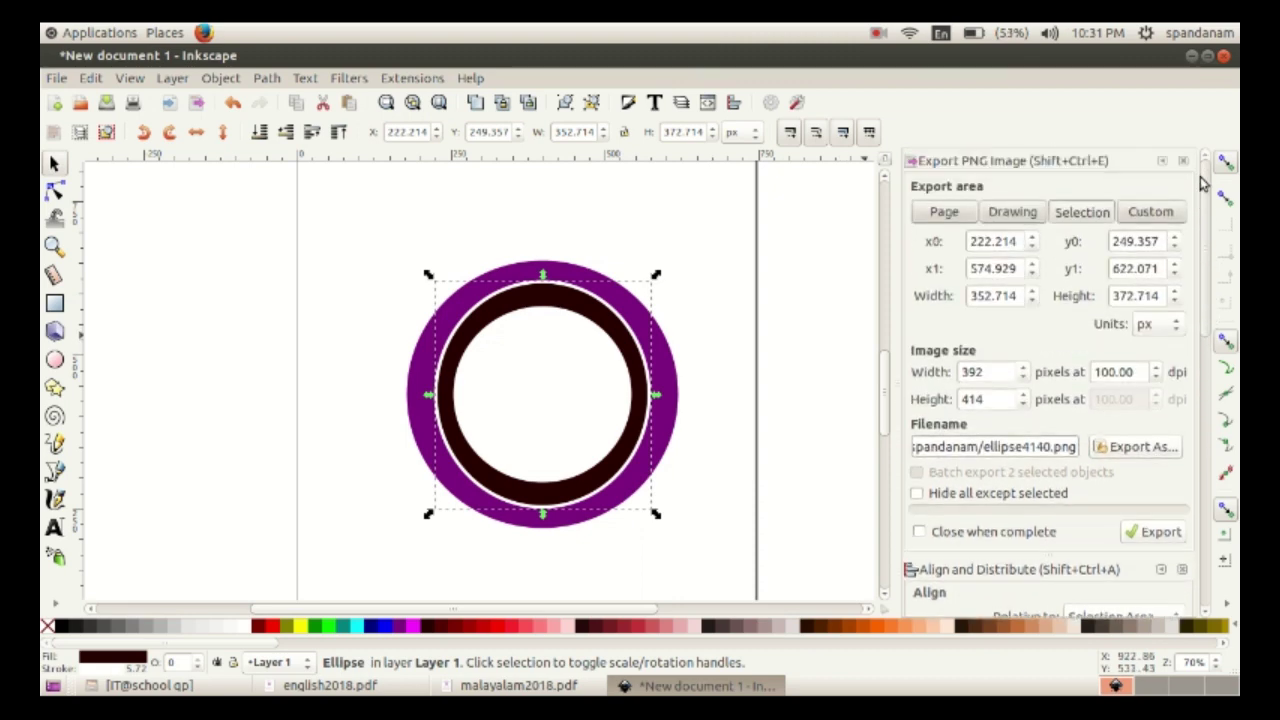
Remove the stroke from the dark ring in Fill and Stroke
click(226, 80)
click(252, 98)
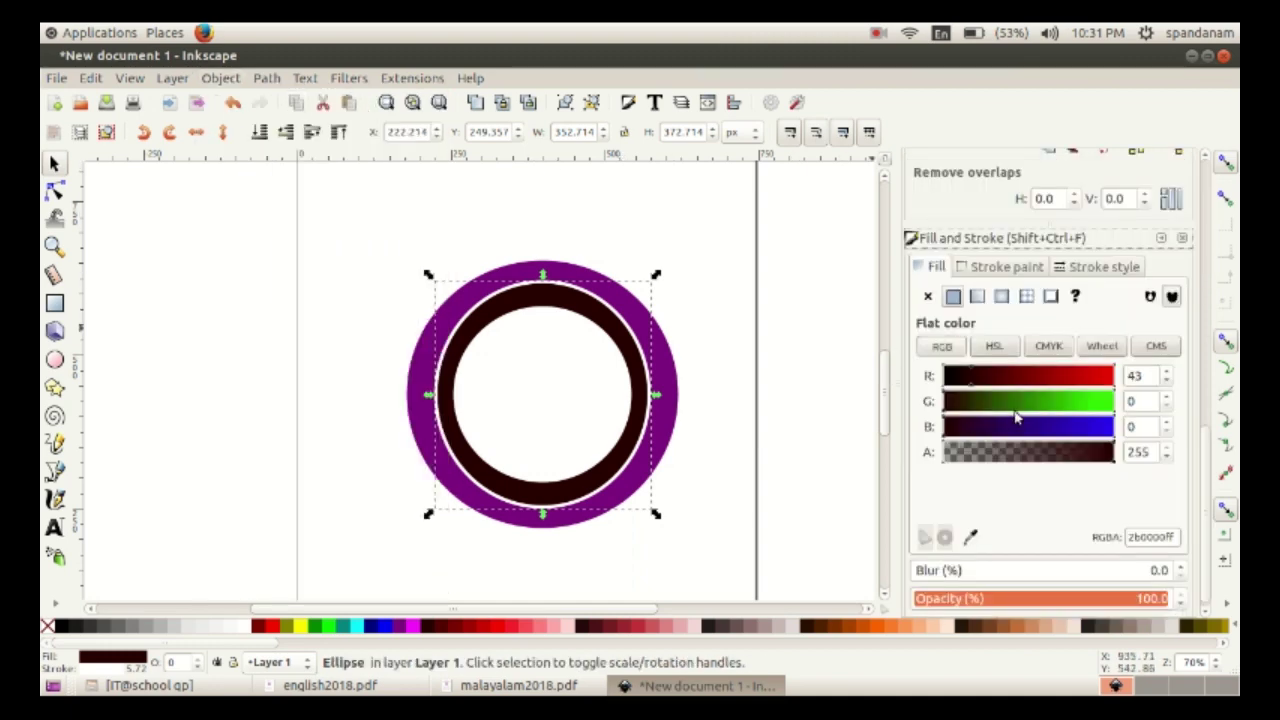
click(990, 268)
click(928, 297)
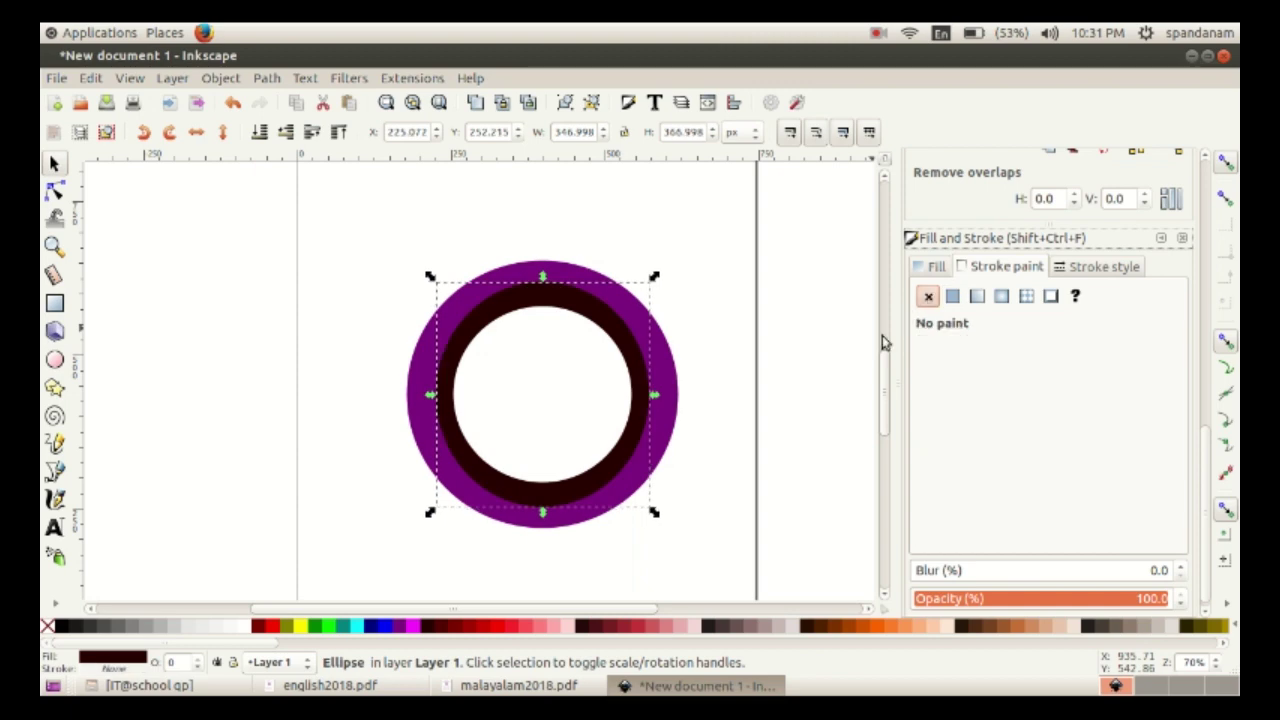
click(728, 316)
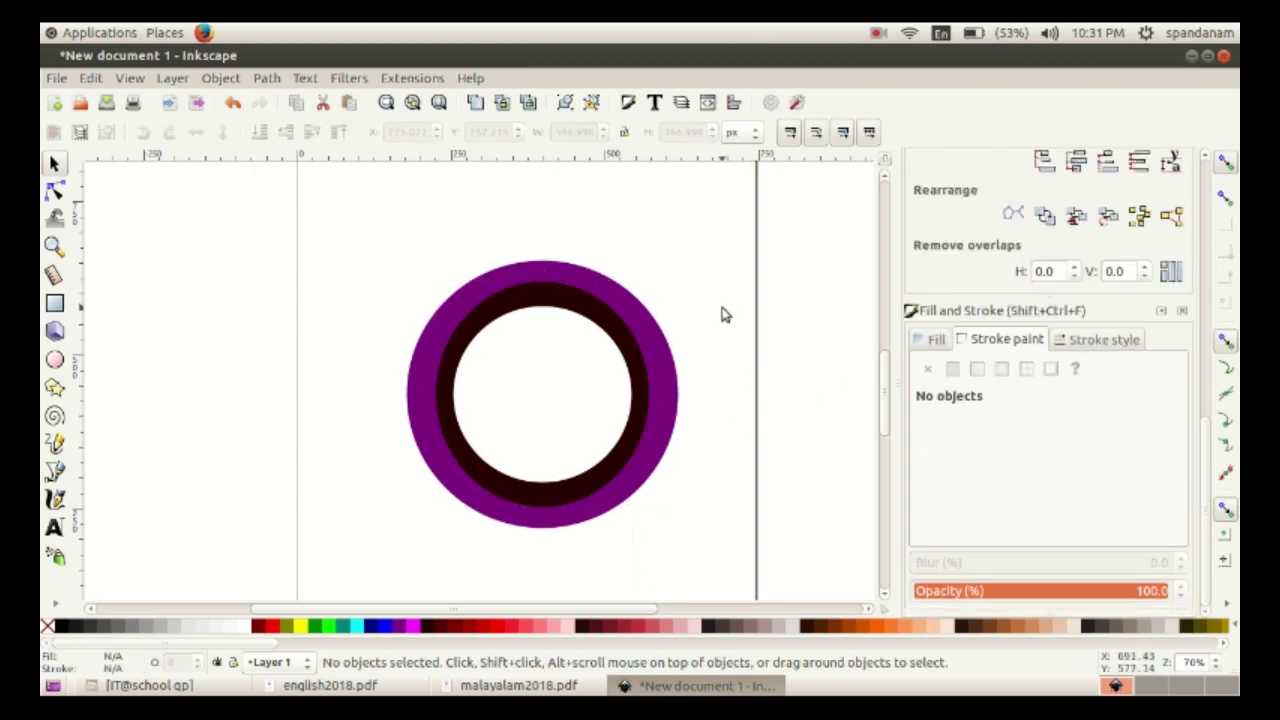
Enlarge the purple circle around the dark ring, then view the reference badge PDF
click(553, 308)
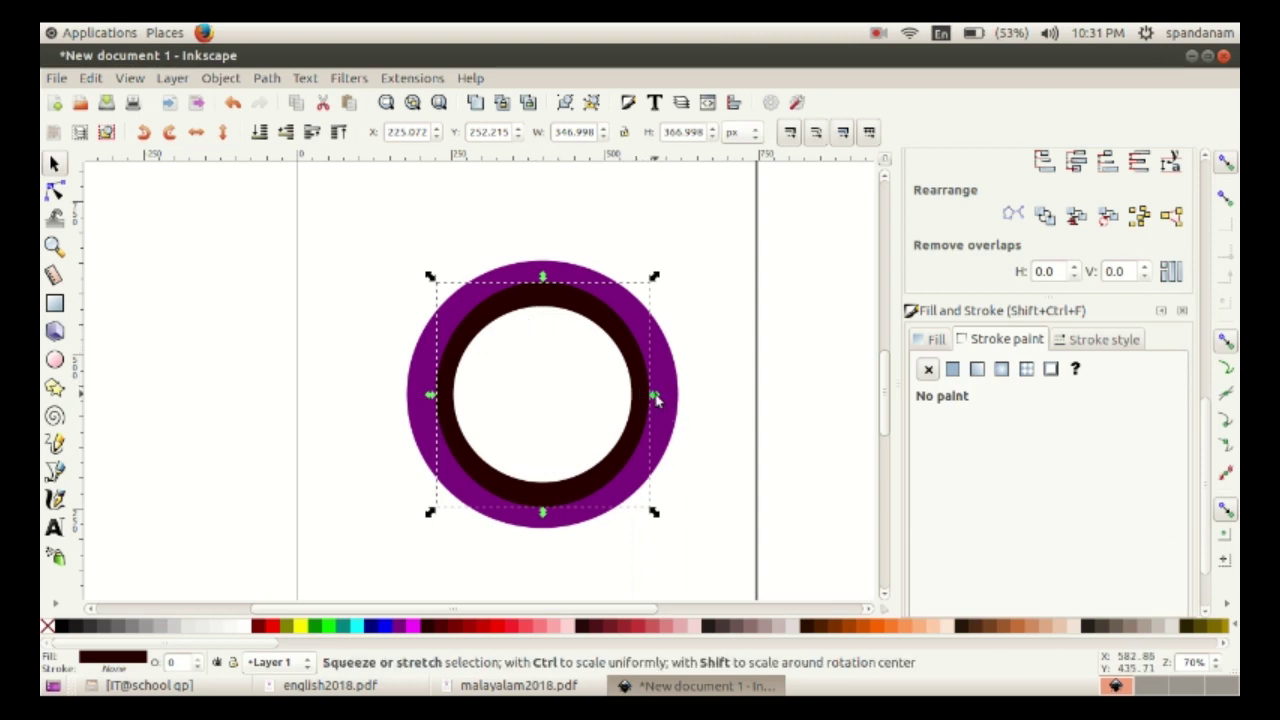
click(686, 408)
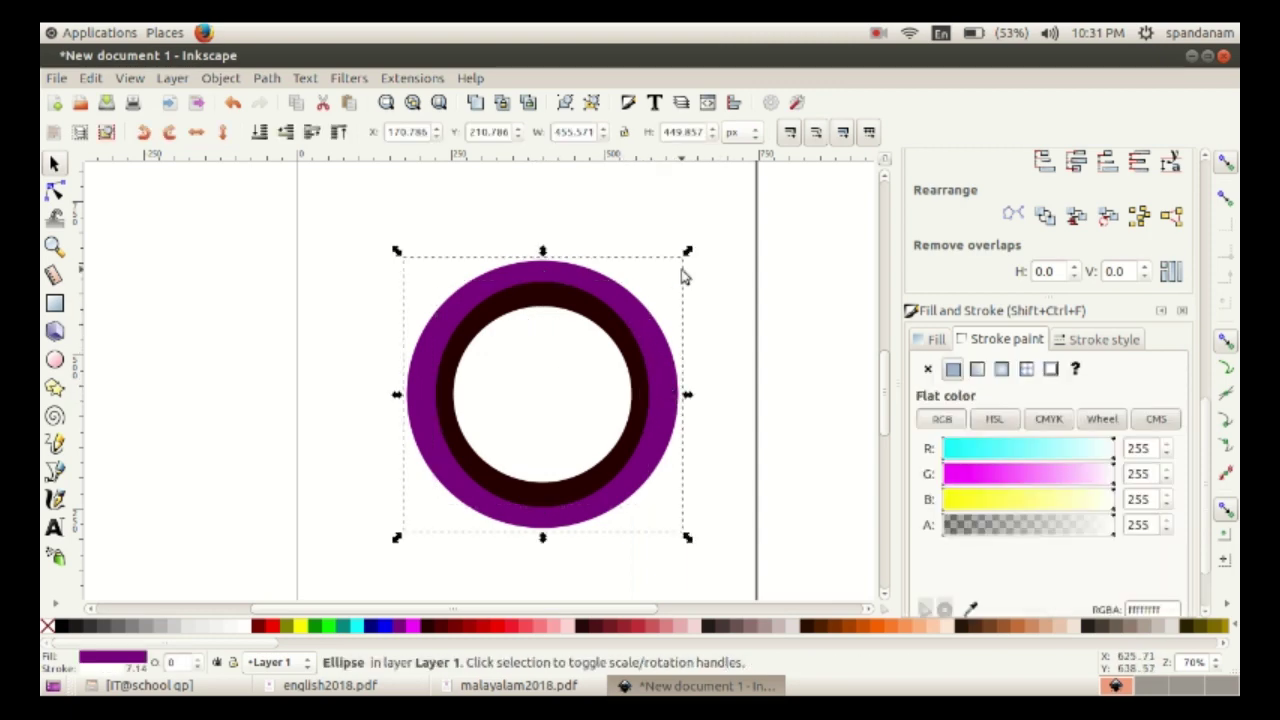
drag(688, 251, 714, 249)
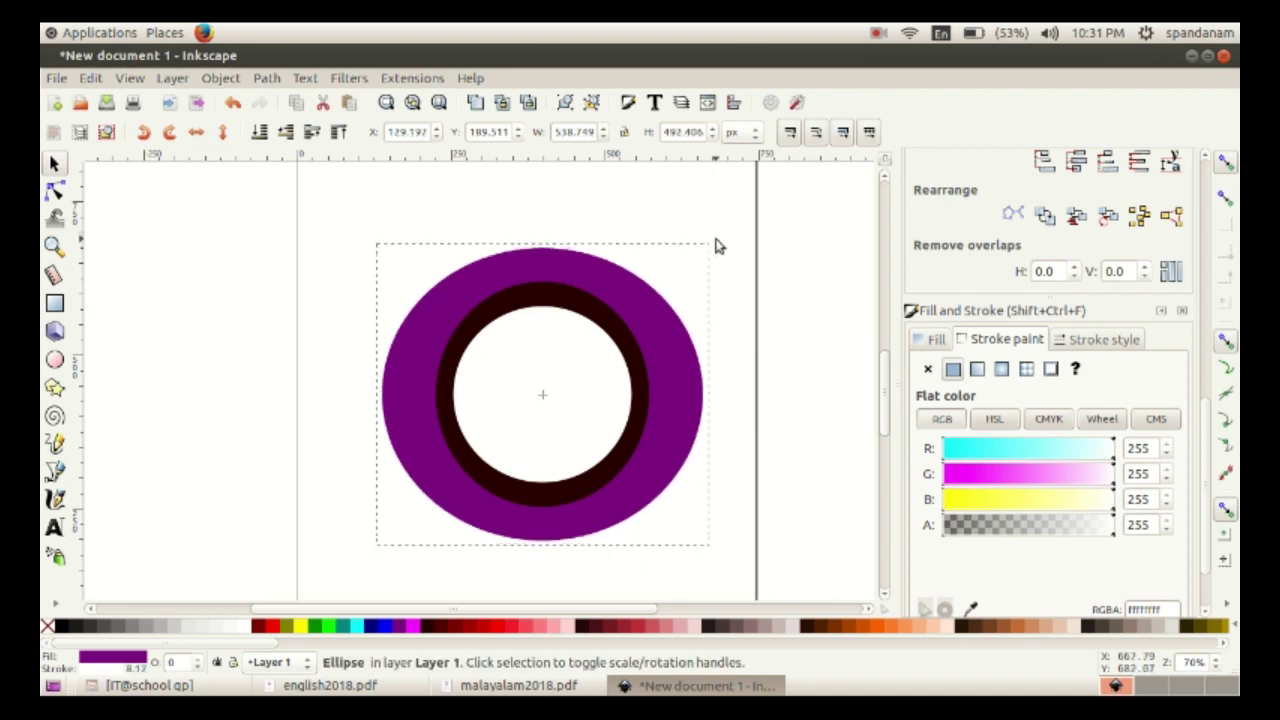
click(774, 390)
click(519, 685)
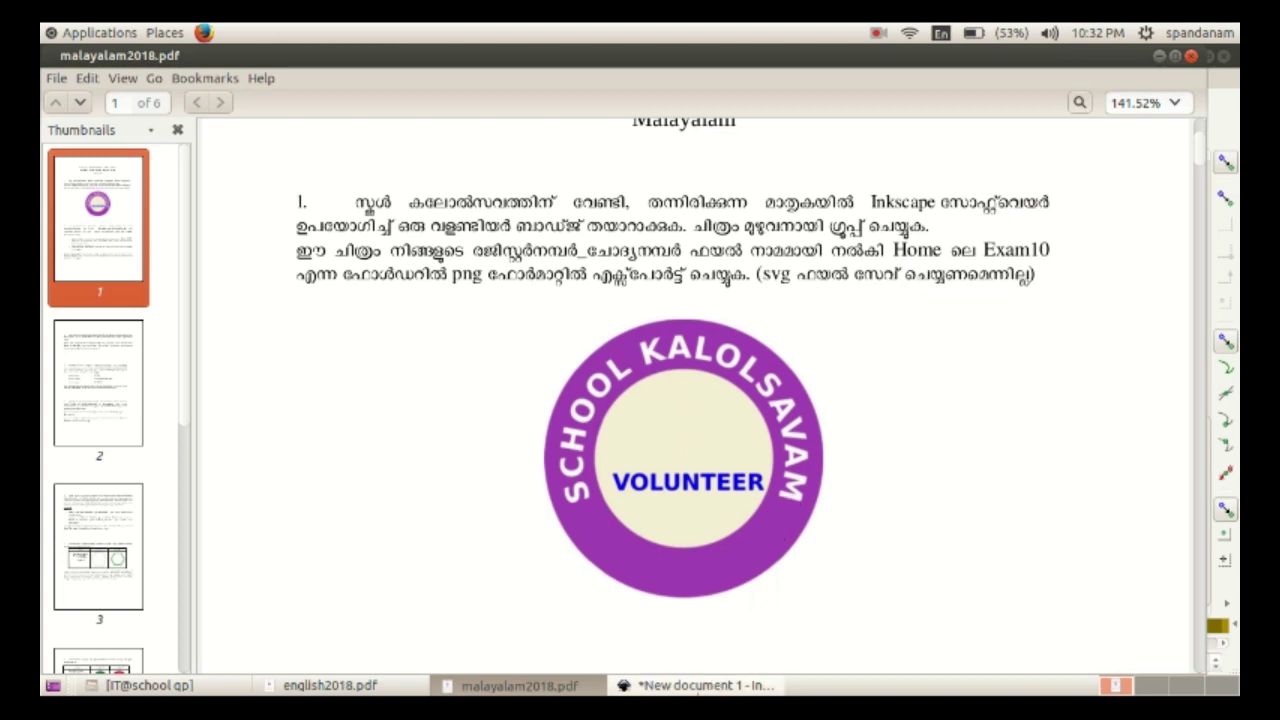
Type 'SCHOOL KALOLSAVAM' as a new text object left of the ring
click(636, 684)
click(54, 527)
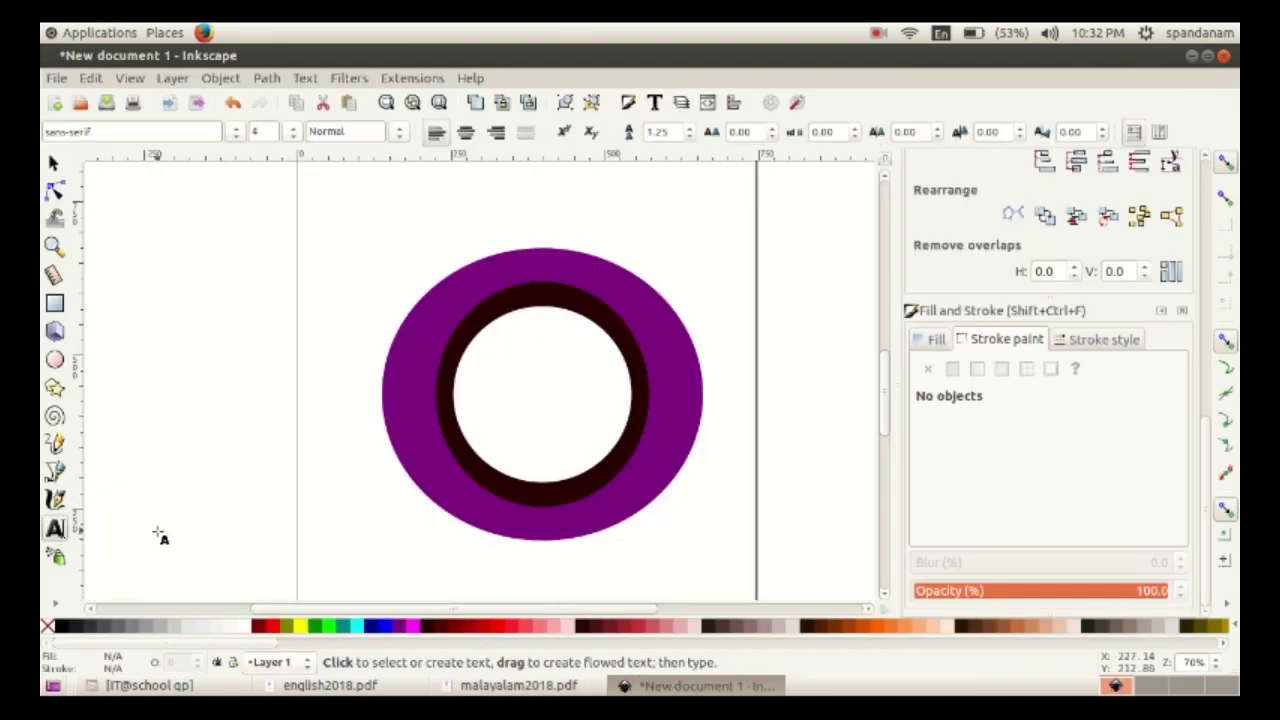
click(205, 505)
text(SCHOOL )
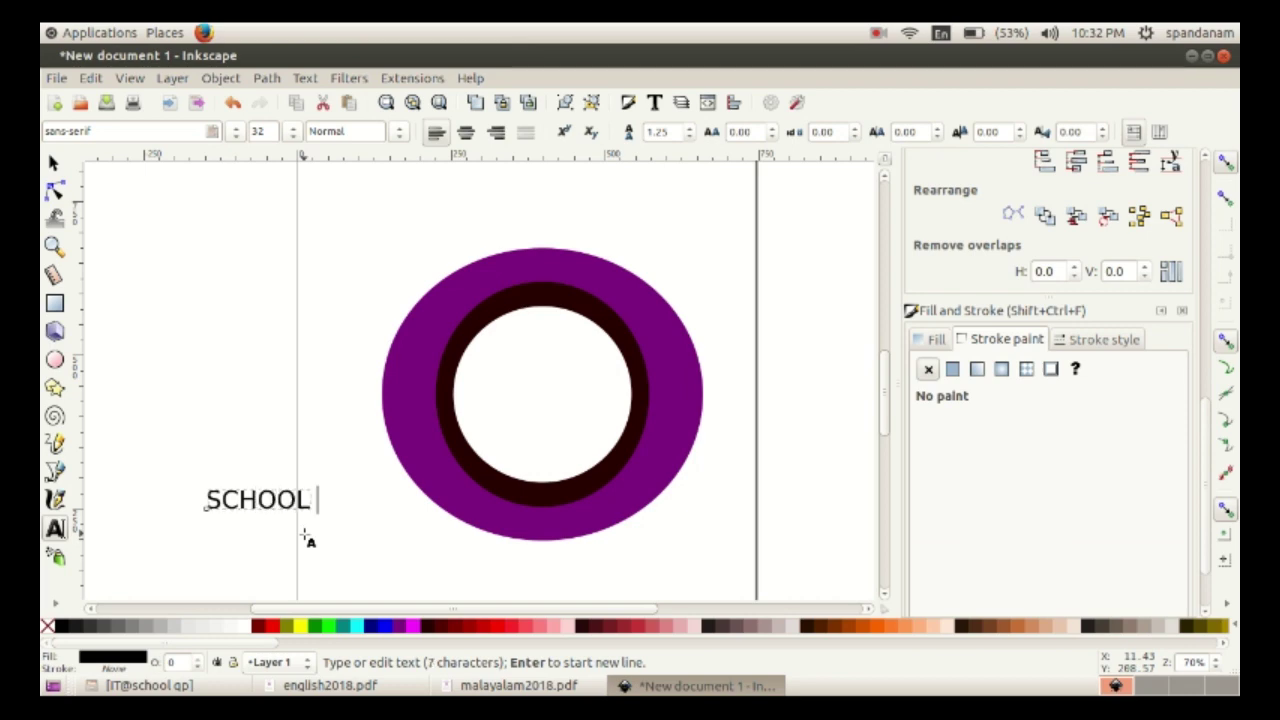
text(KALOLSAVAM)
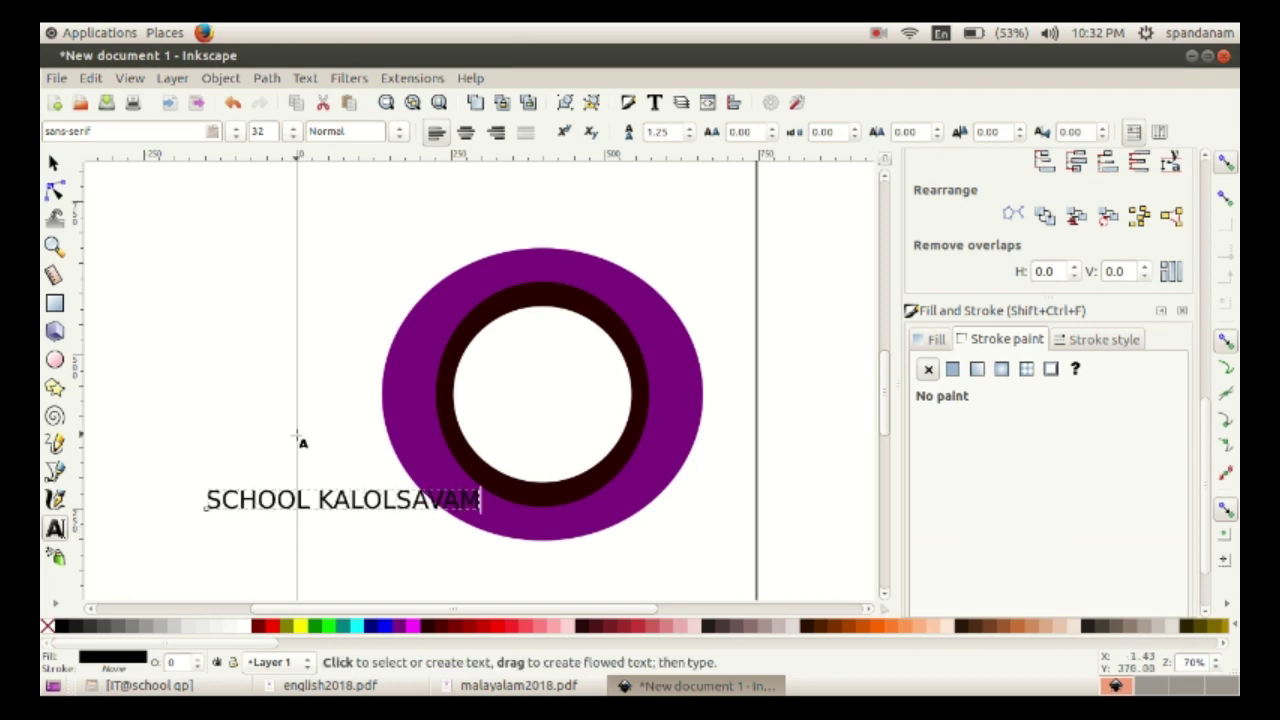
Colour the SCHOOL KALOLSAVAM text white and put it on the dark ring's path
click(54, 163)
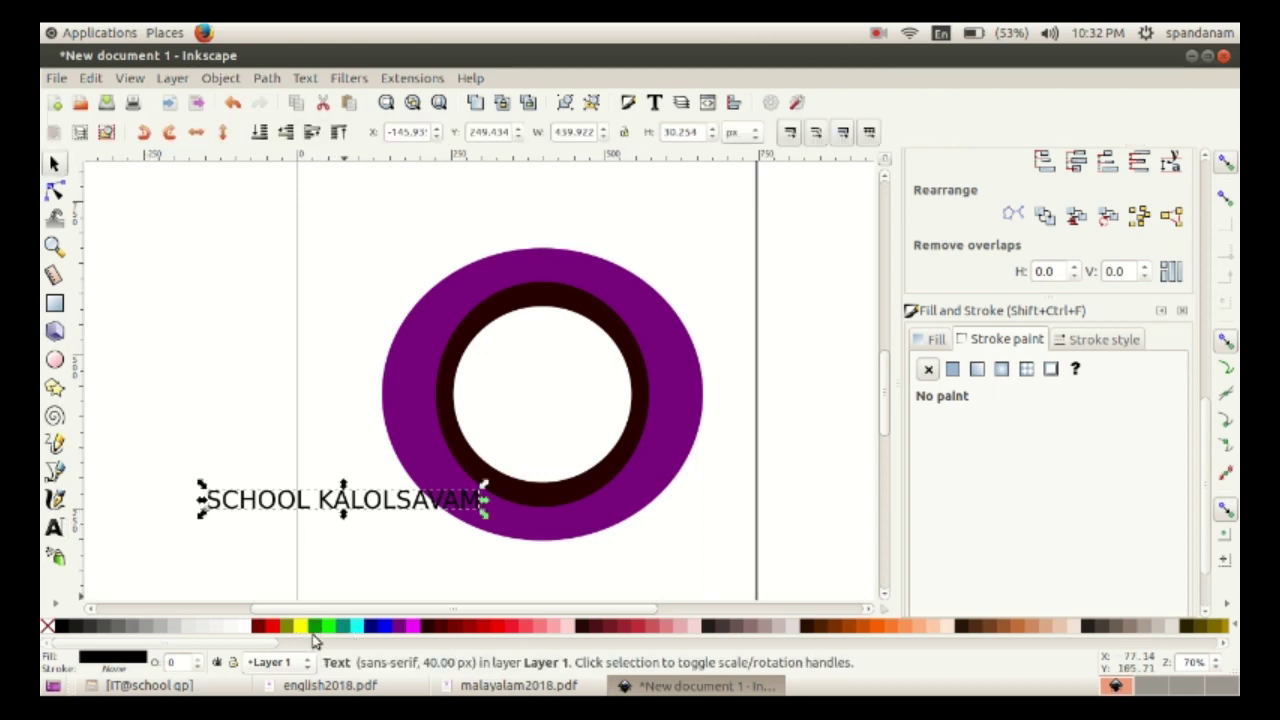
click(249, 627)
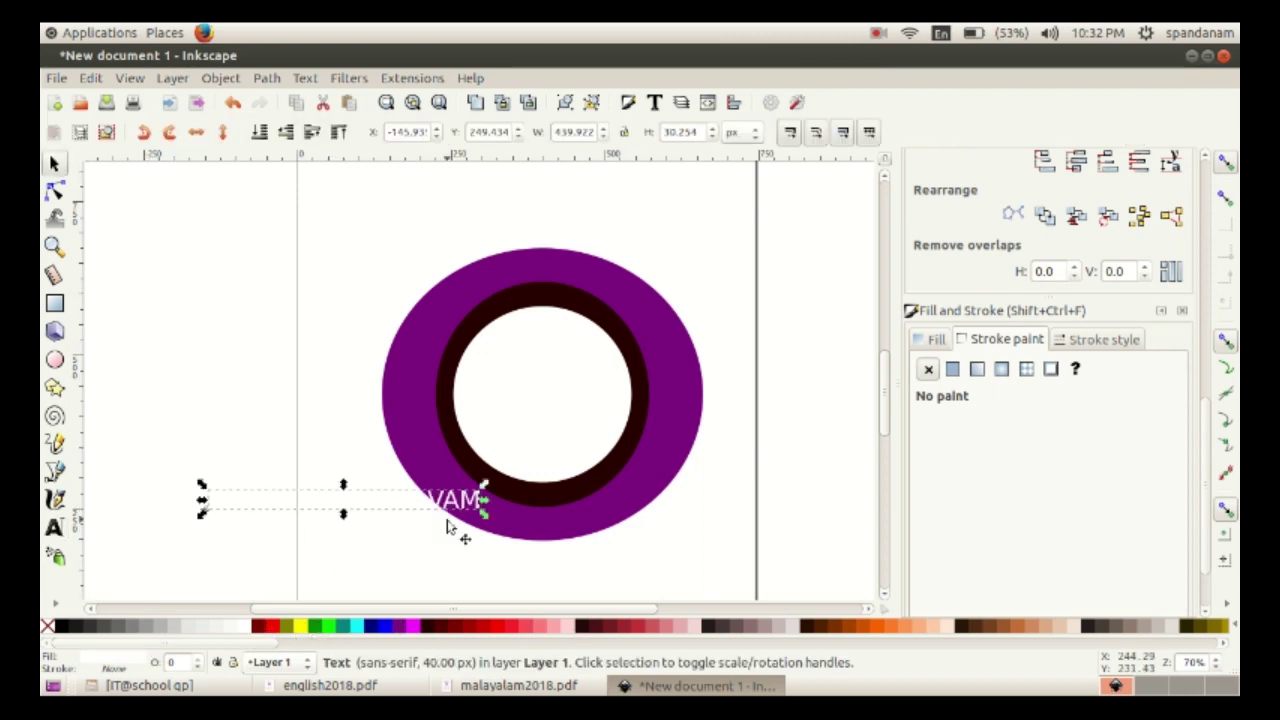
shift+click(514, 293)
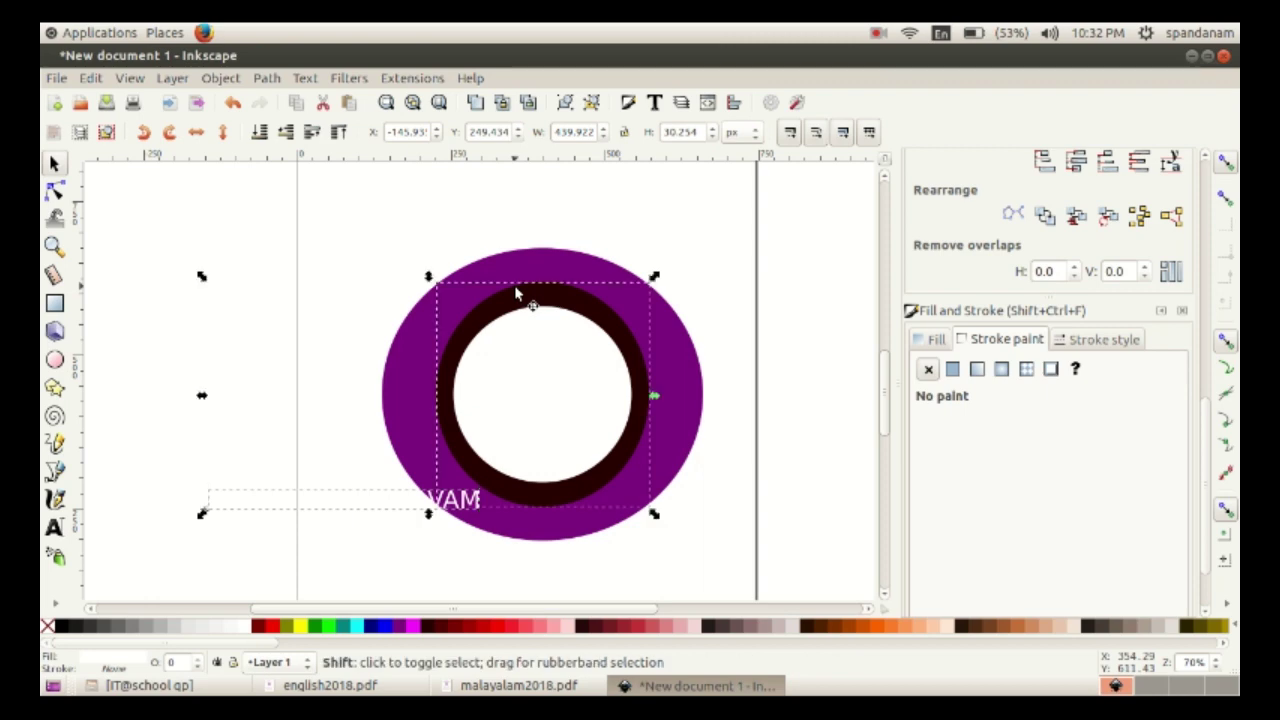
click(304, 78)
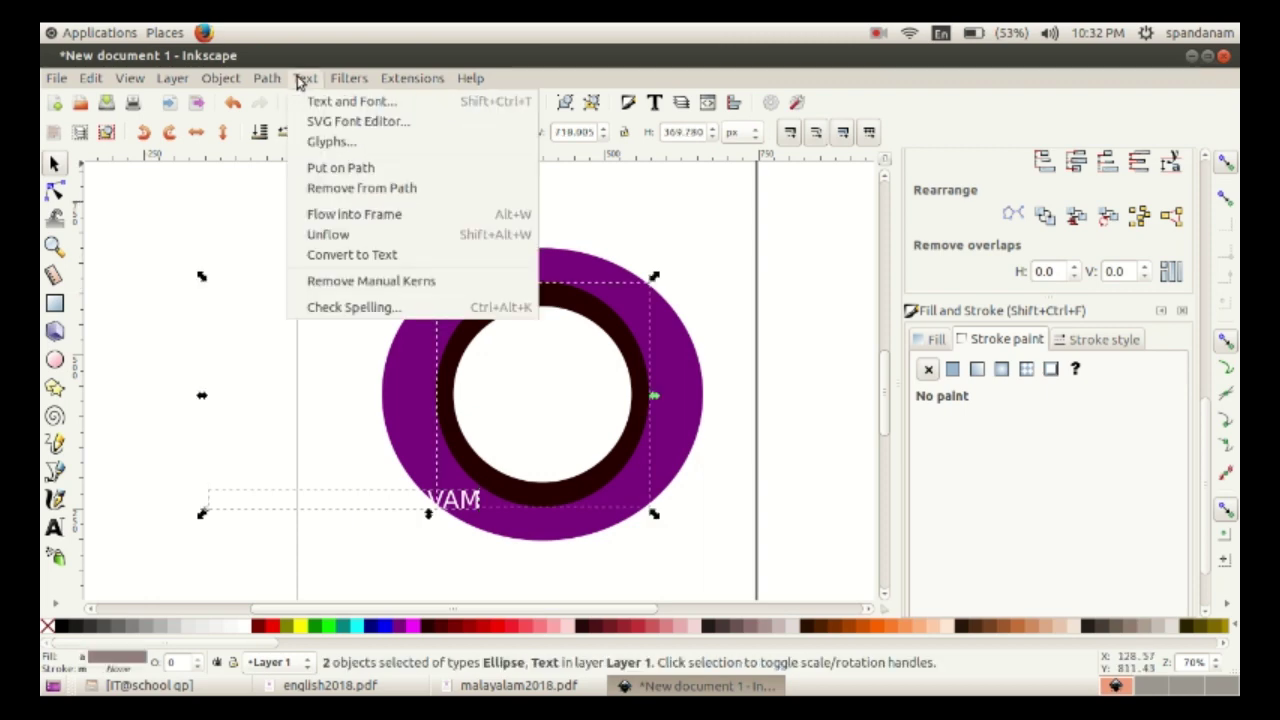
click(336, 171)
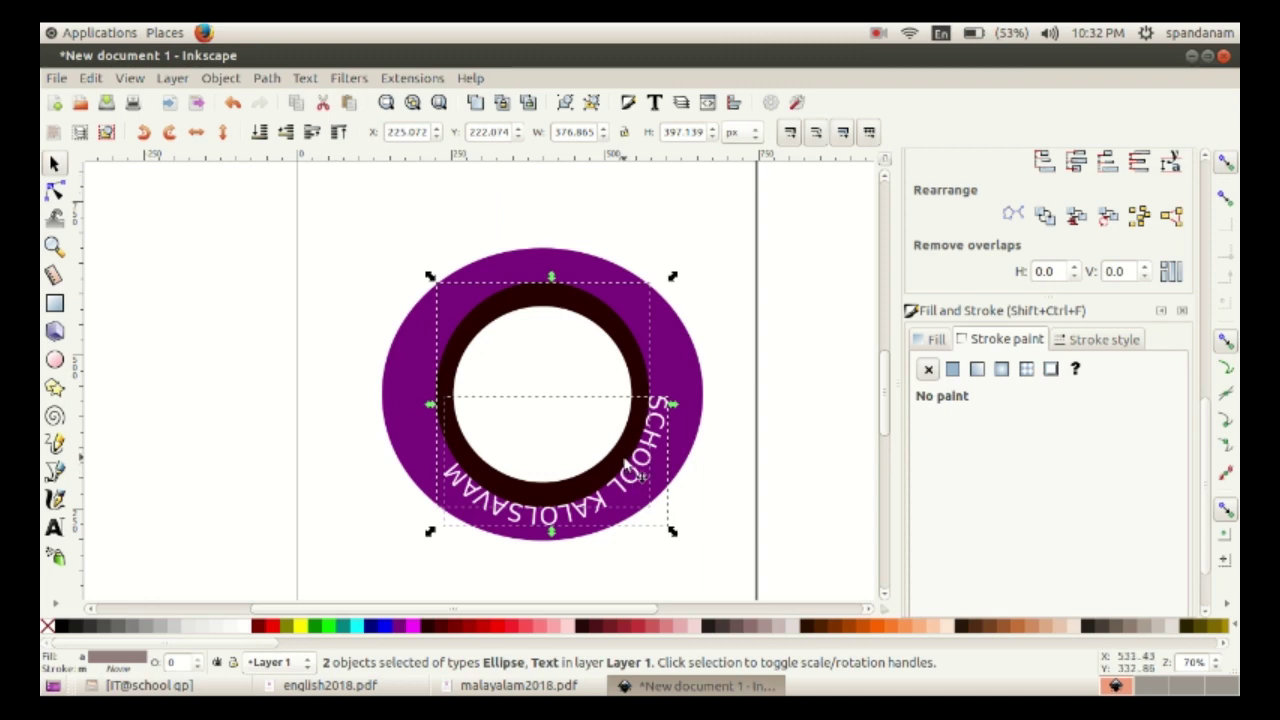
Reposition the curved text around the ring and delete an extra character
key(e)
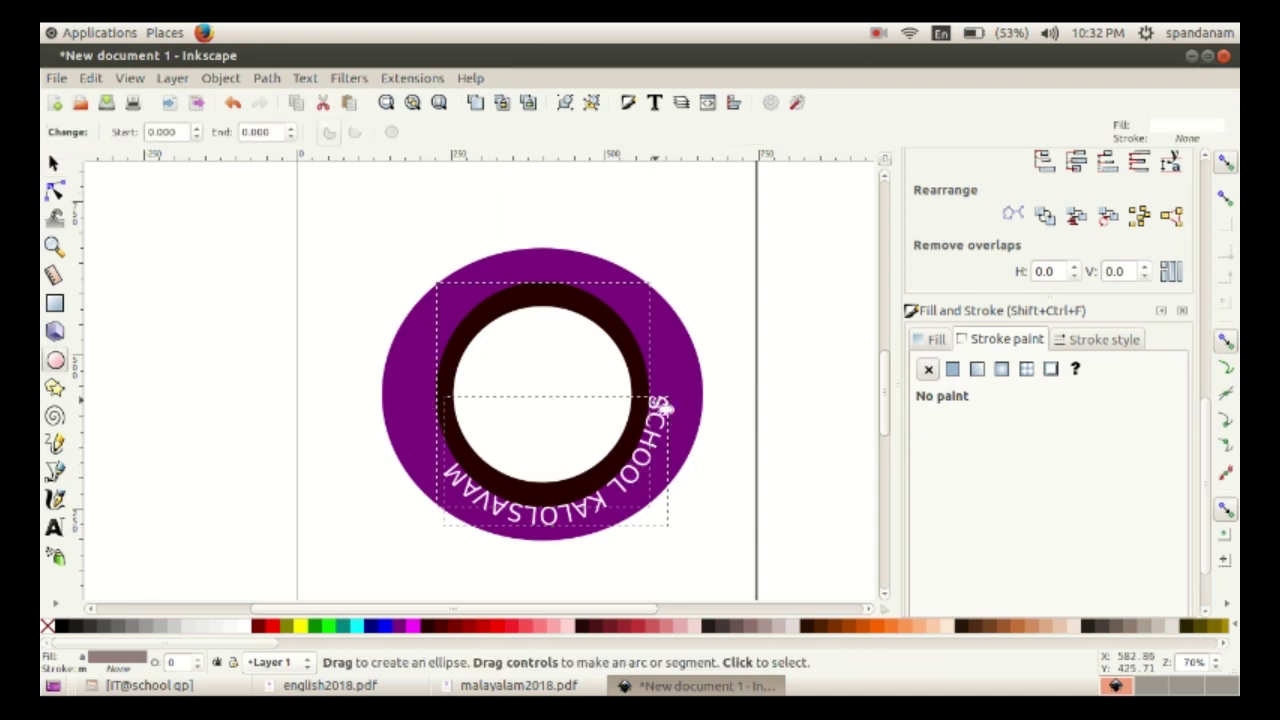
click(54, 527)
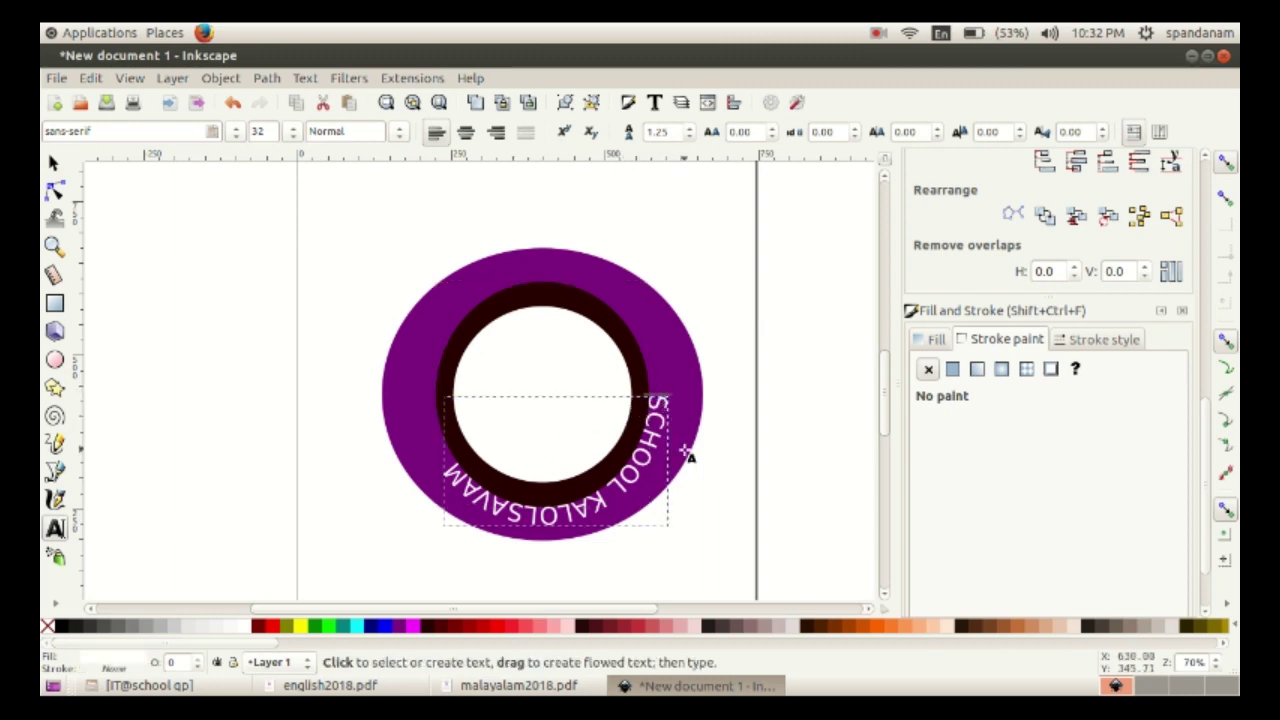
key(h)
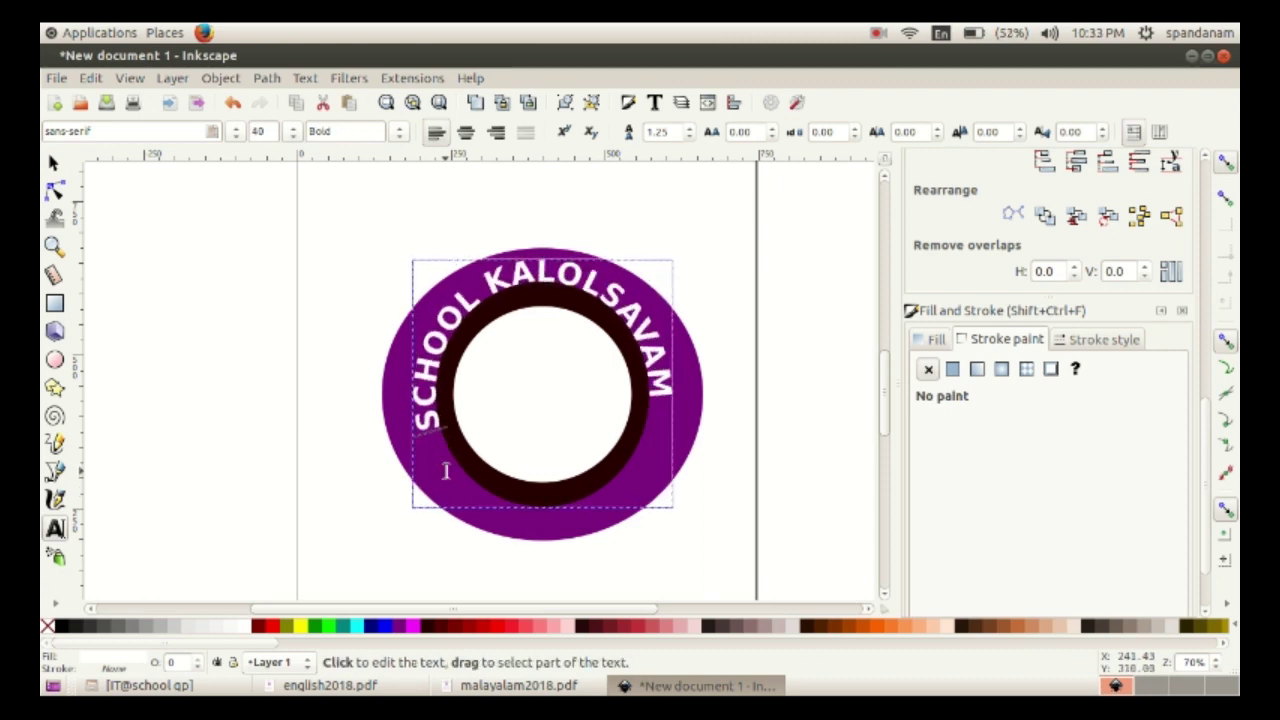
key(BackSpace)
click(55, 163)
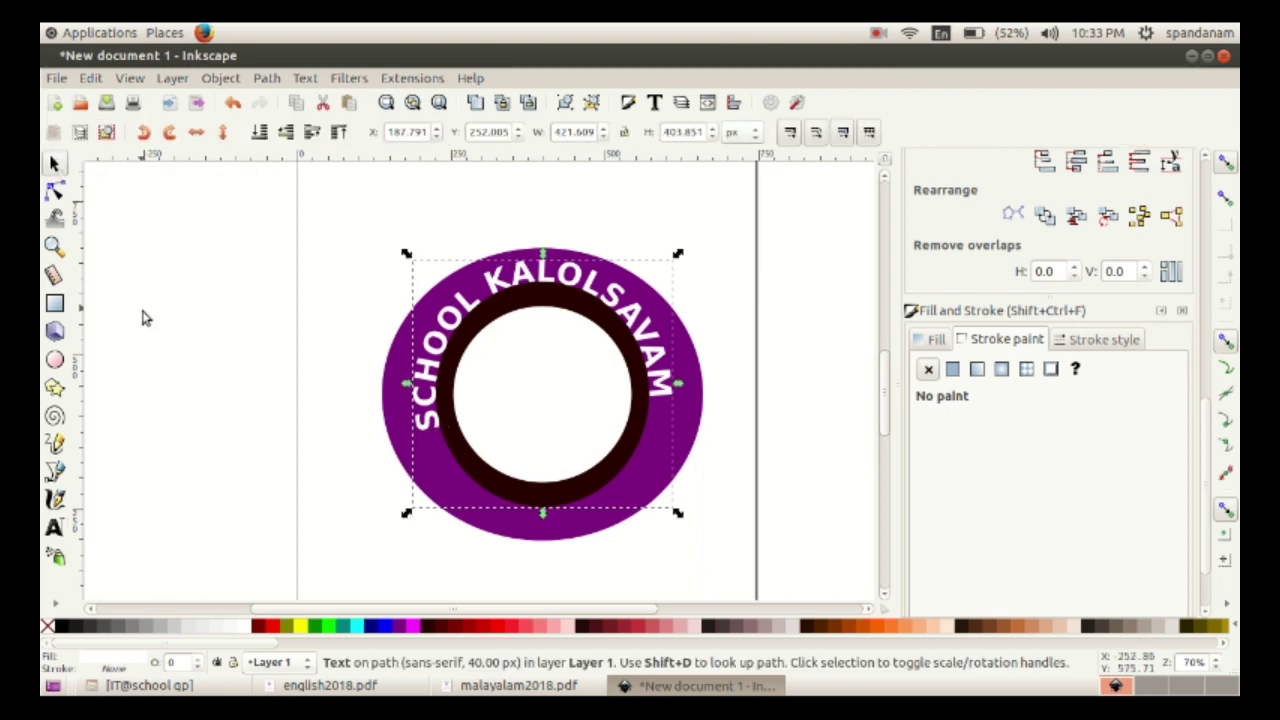
click(150, 322)
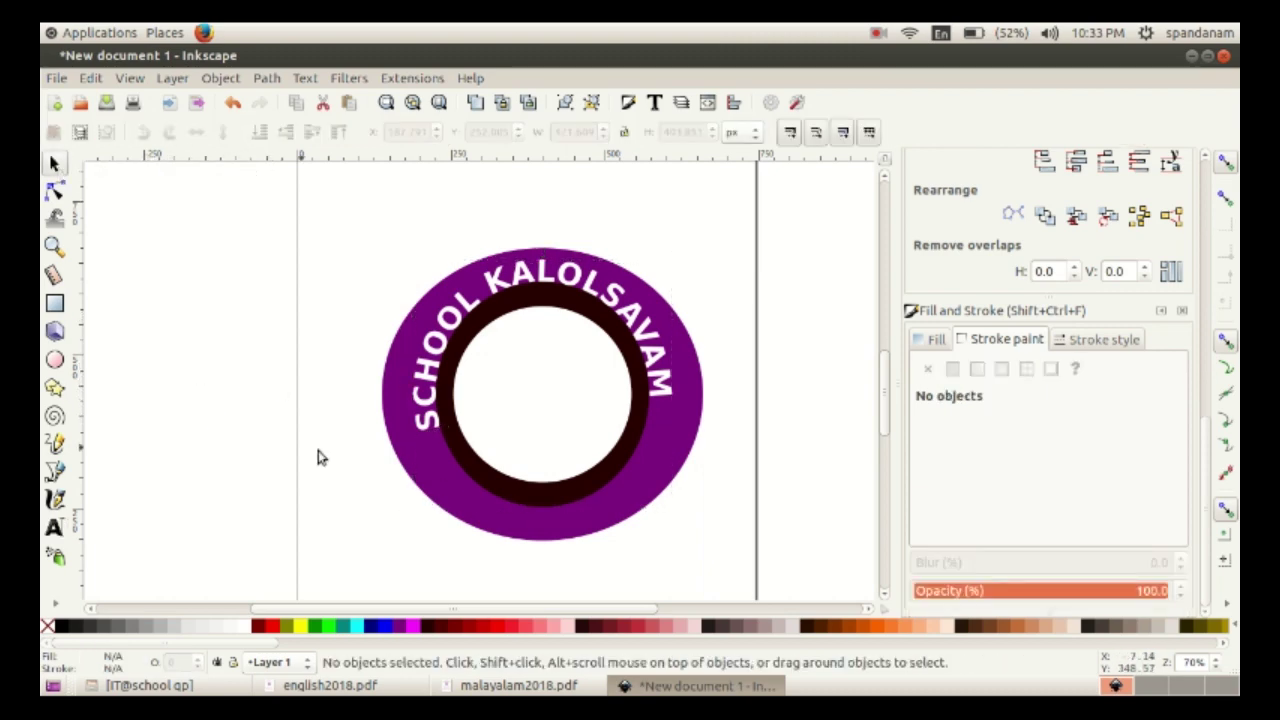
Set the dark inner circle's fill to no paint so it disappears
click(480, 488)
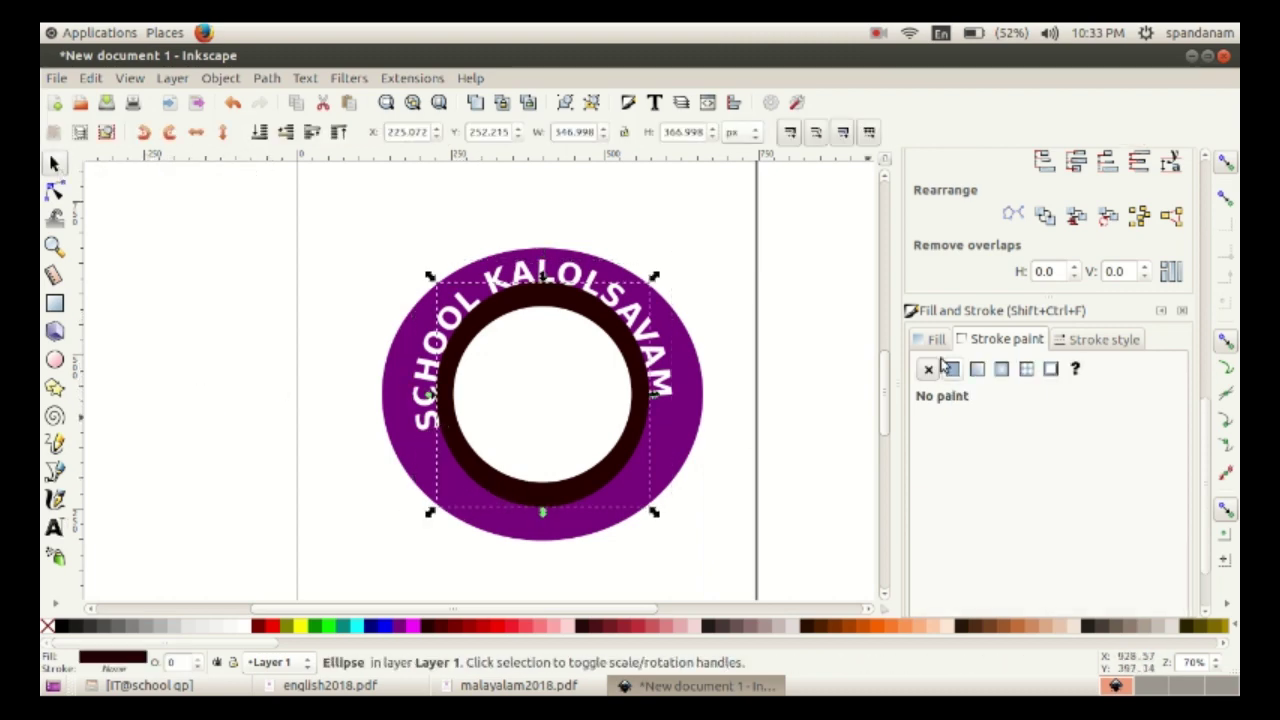
click(215, 80)
click(250, 98)
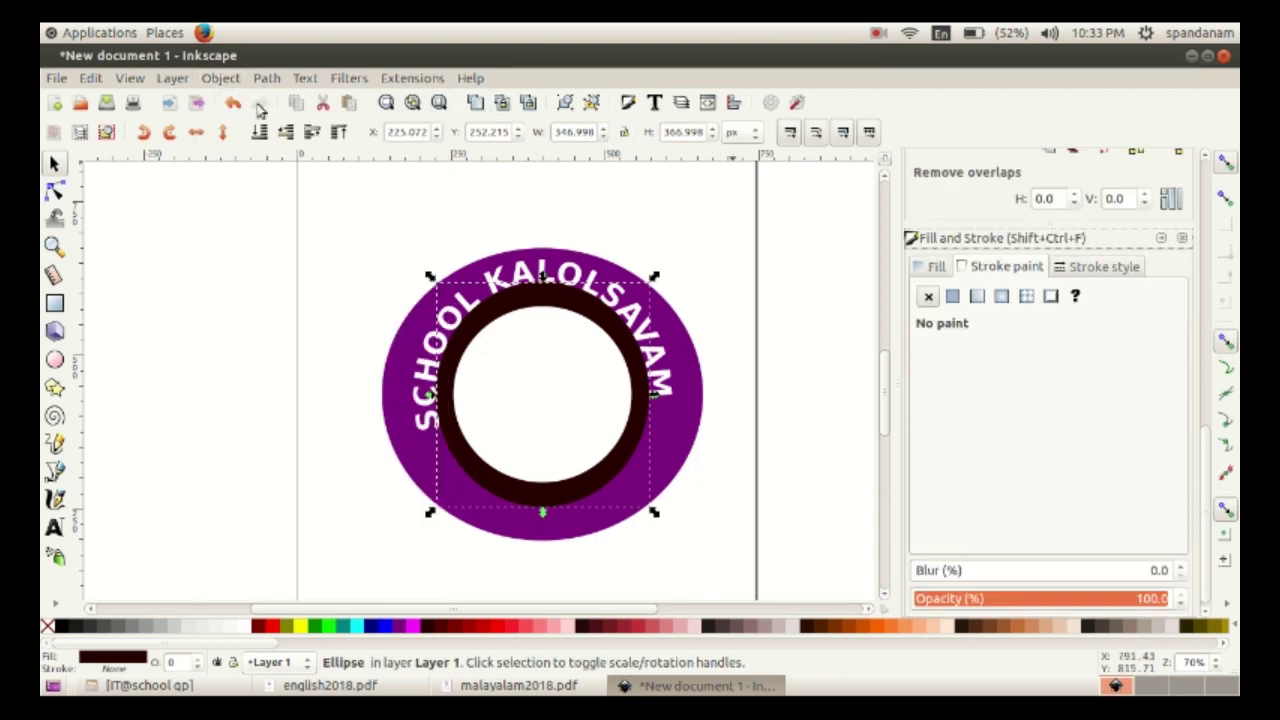
click(931, 270)
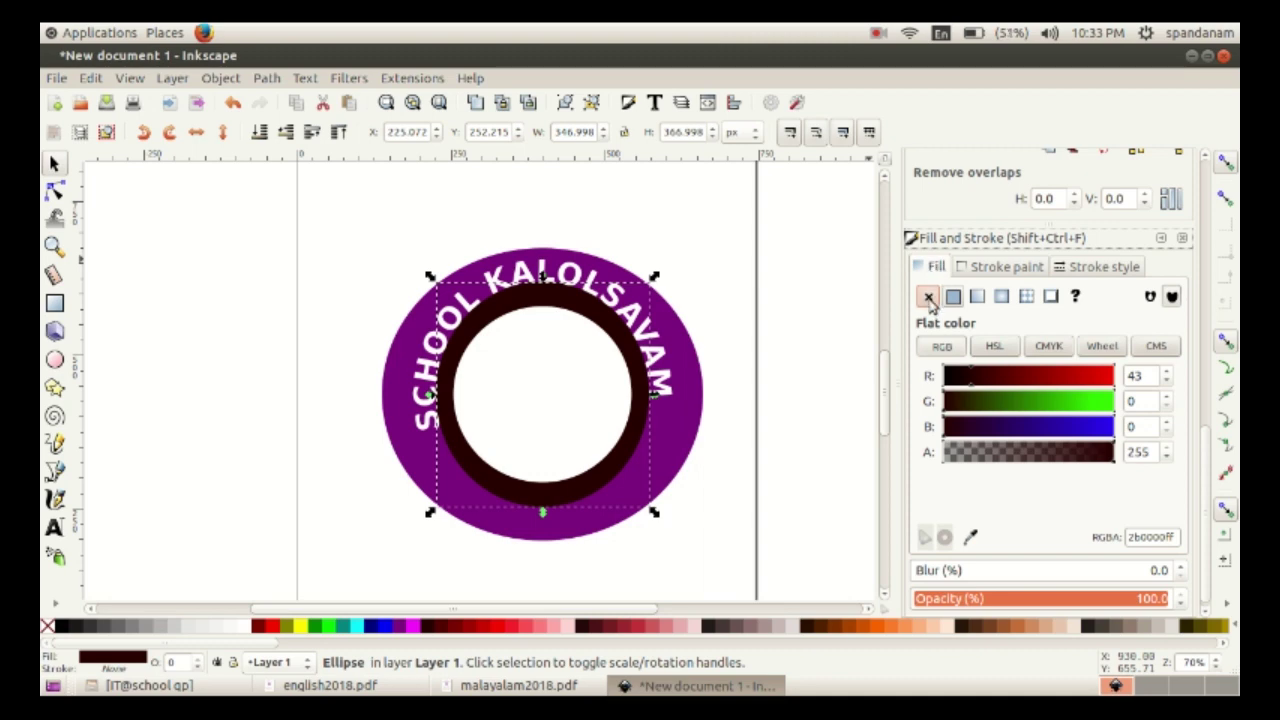
click(928, 298)
click(152, 413)
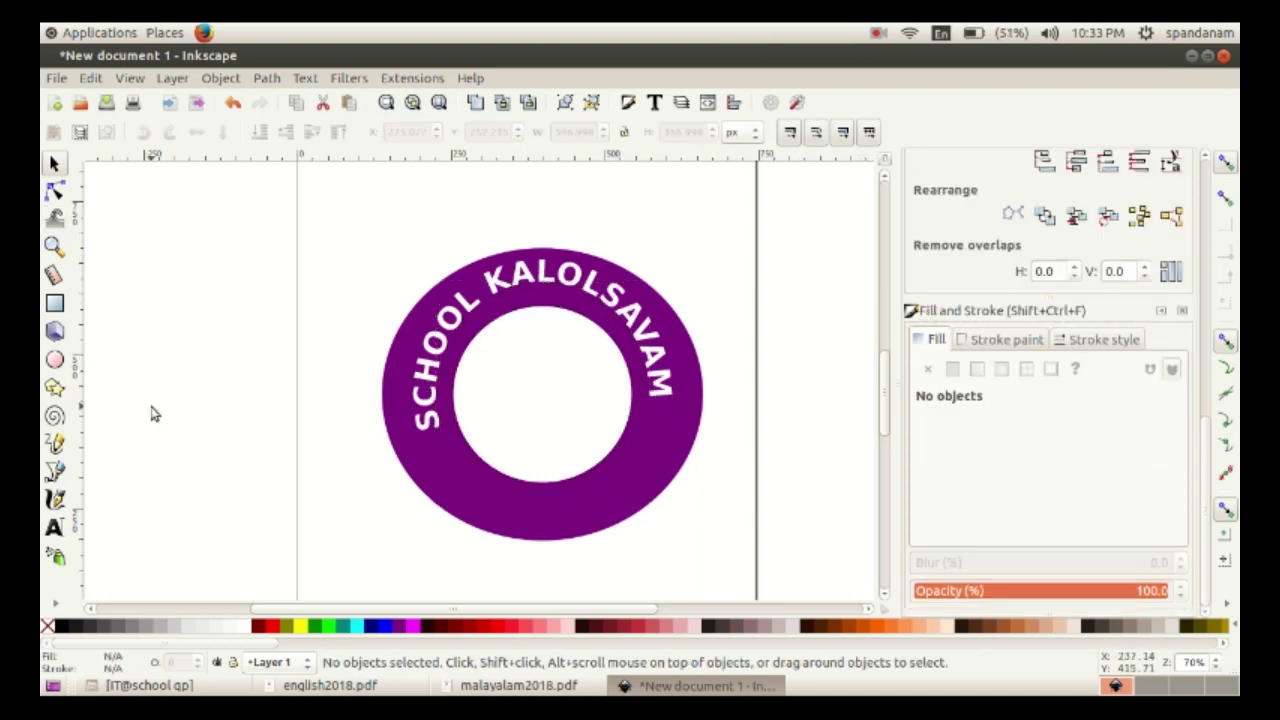
Type 'VOLUNTEER' below the ring, then check the reference PDF
click(54, 527)
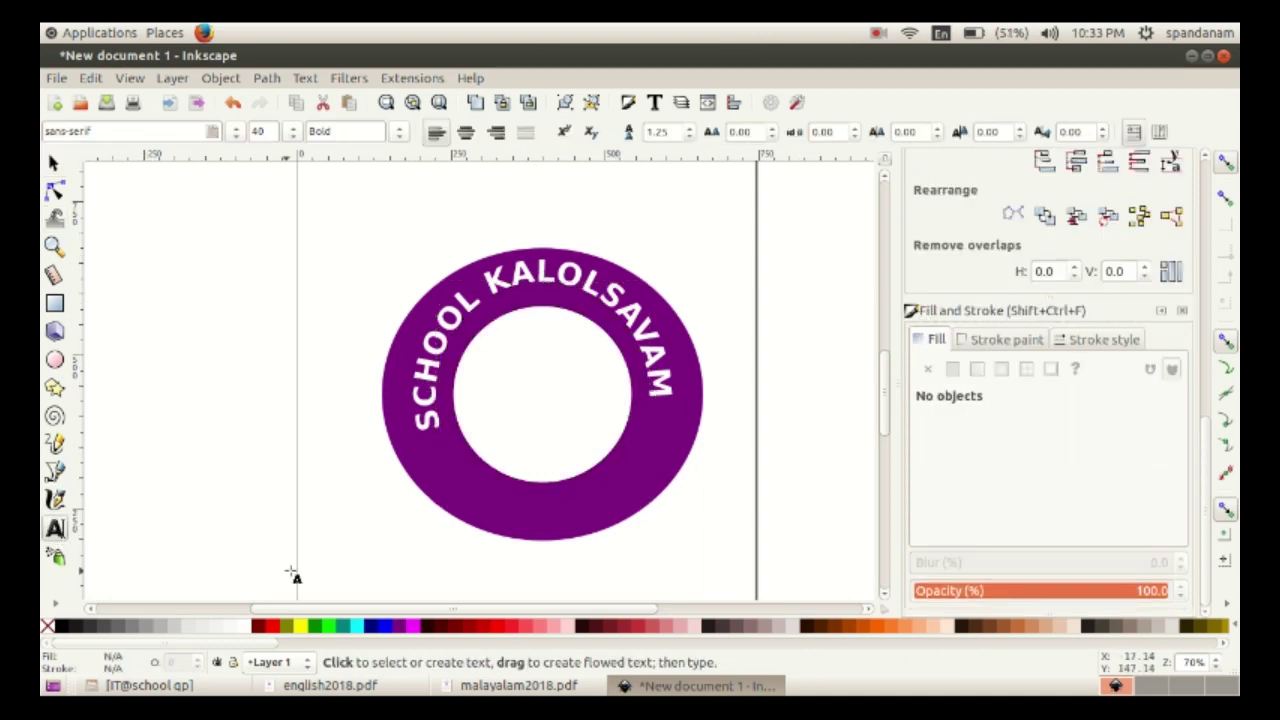
click(339, 535)
text(V)
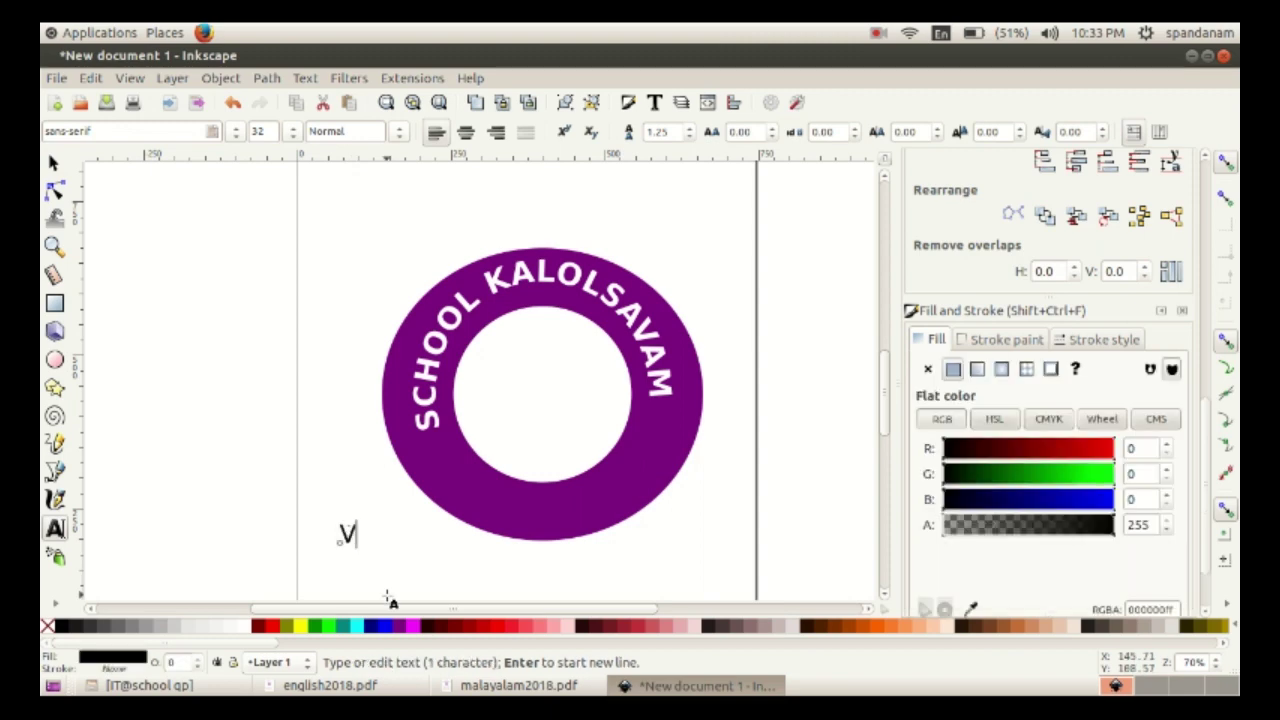
text(OLUNTEER)
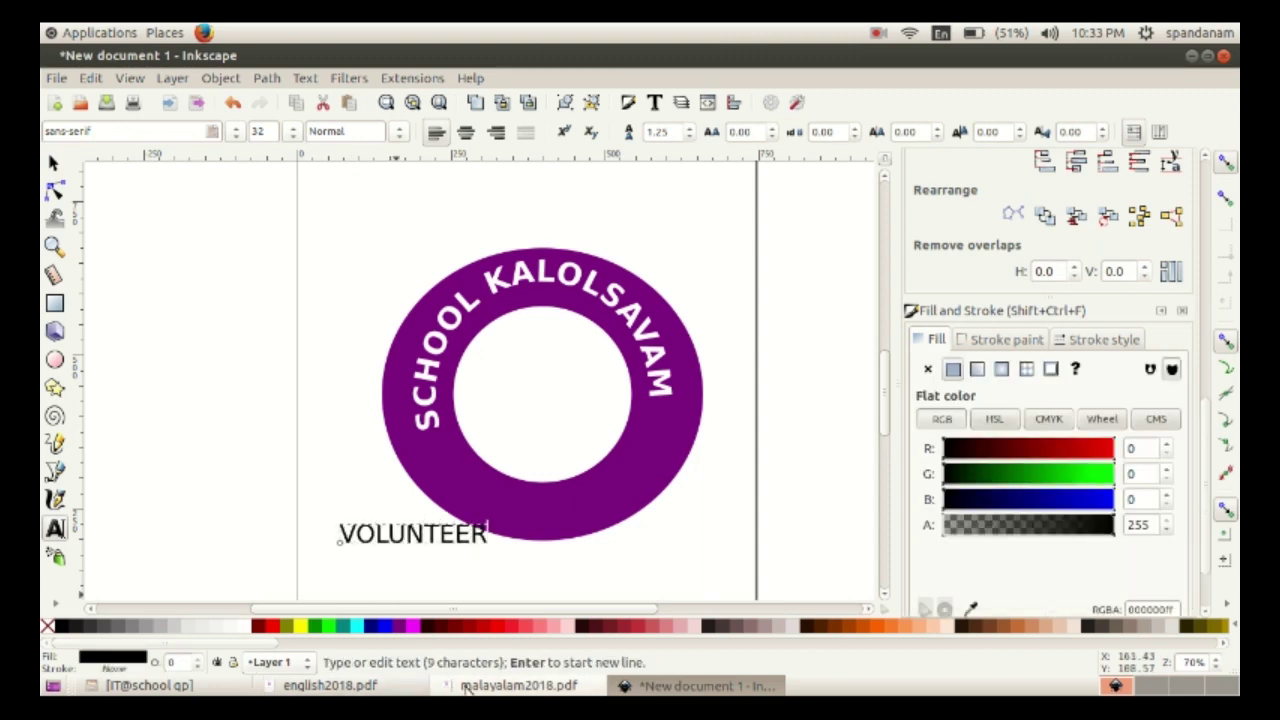
click(520, 686)
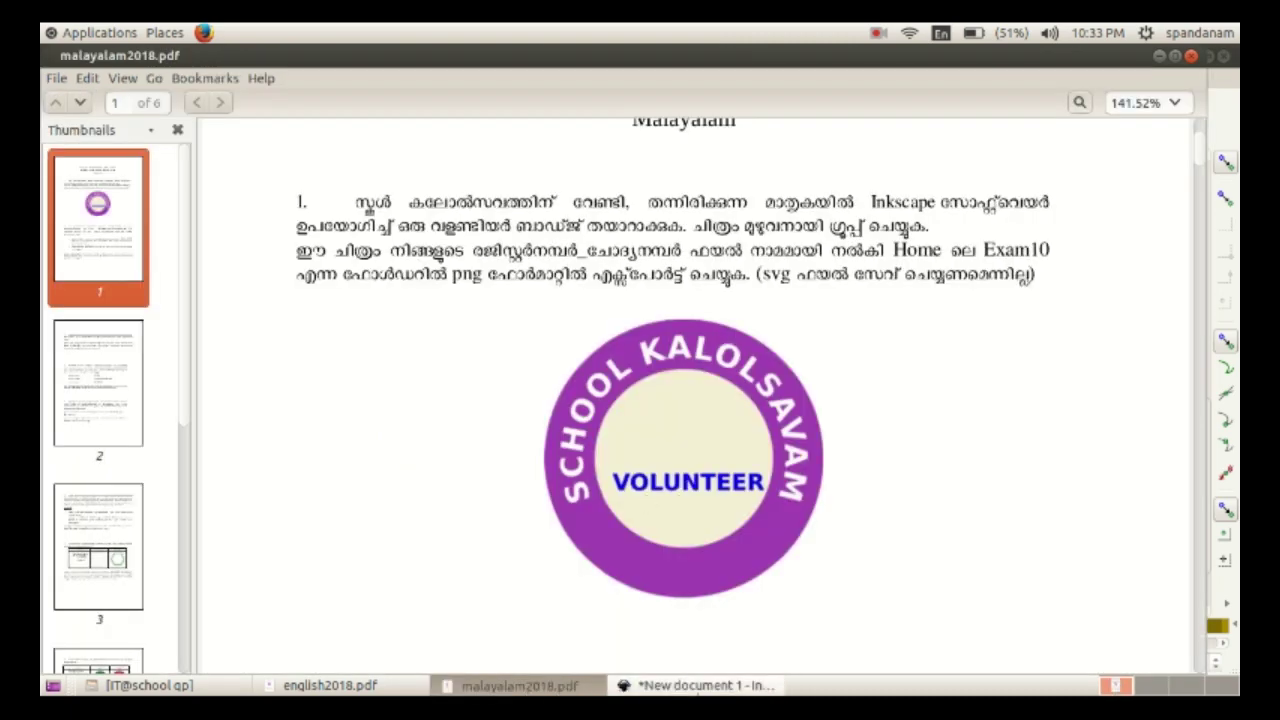
Make the VOLUNTEER text bold and dark blue
click(700, 686)
key(ctrl+a)
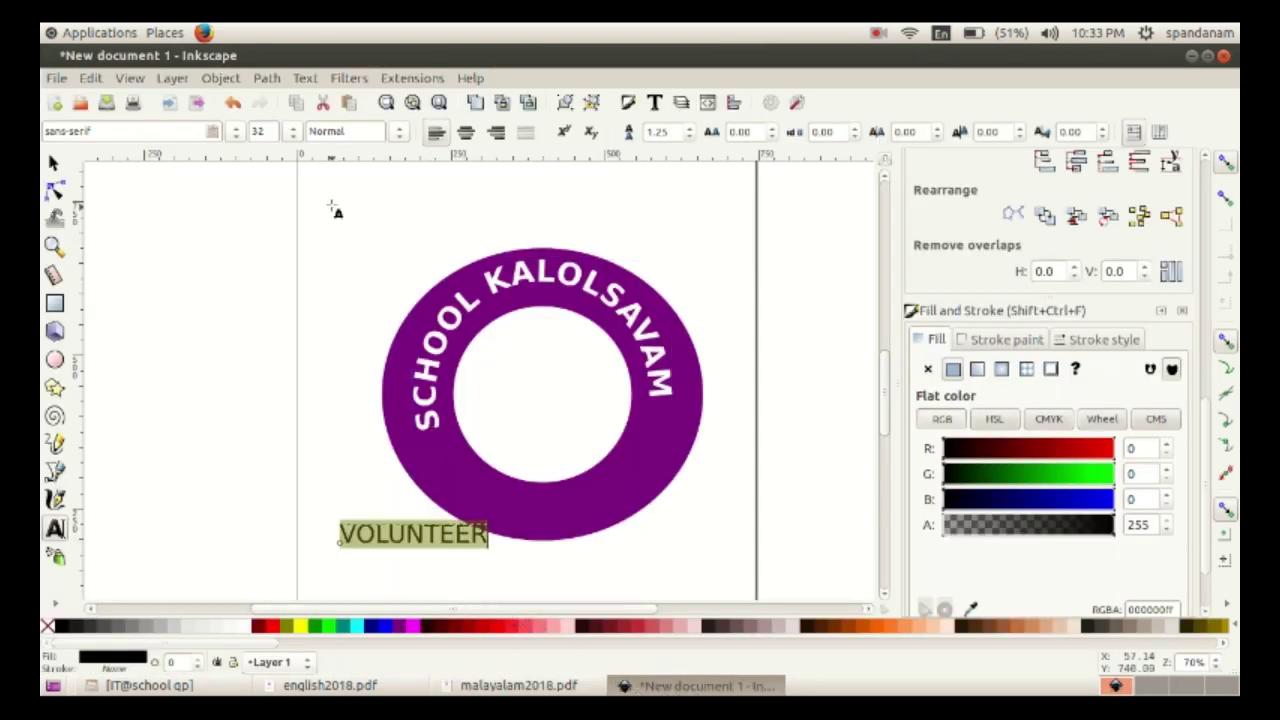
click(399, 132)
click(345, 205)
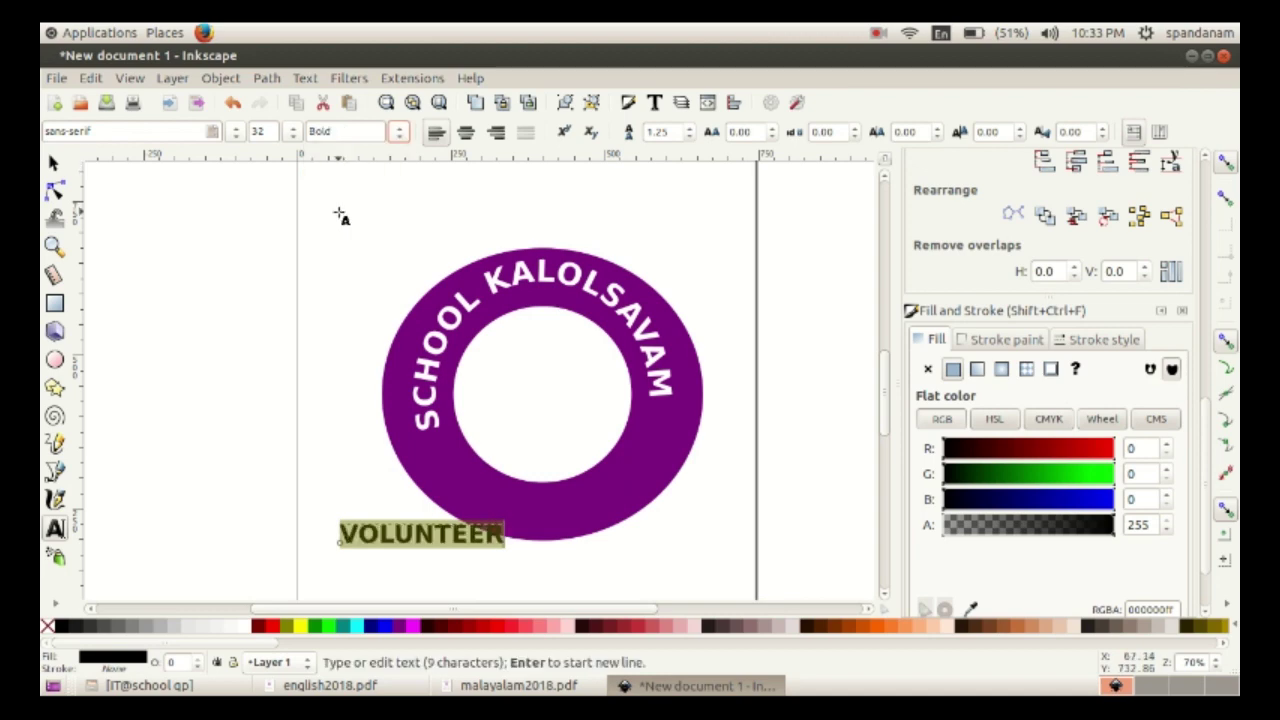
click(1034, 508)
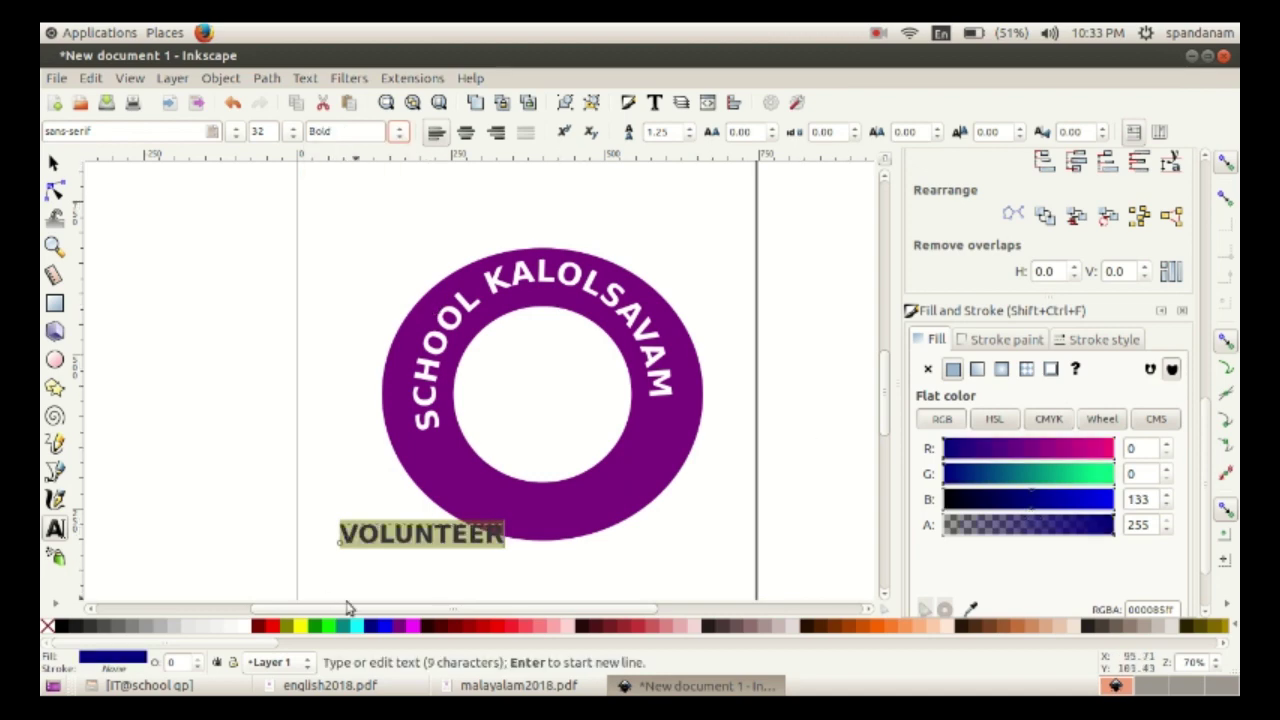
Give VOLUNTEER a navy fill and move it to the centre of the ring
click(55, 165)
click(437, 560)
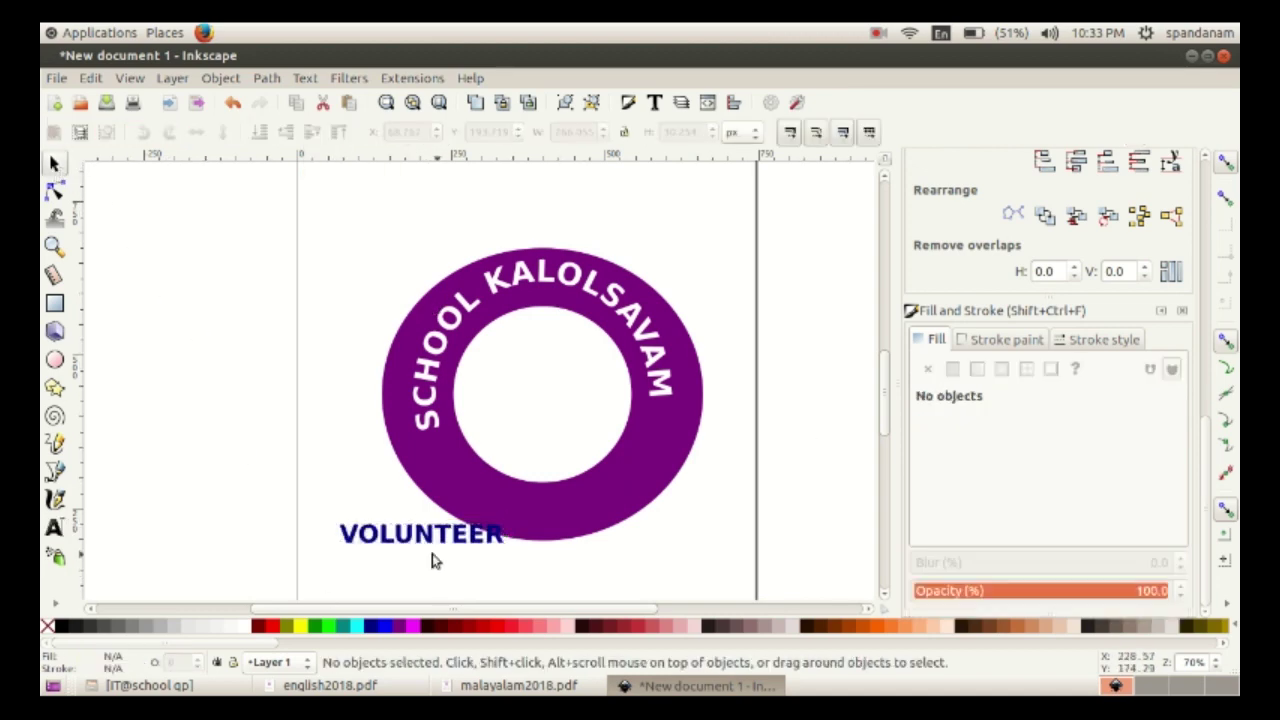
click(408, 540)
click(376, 628)
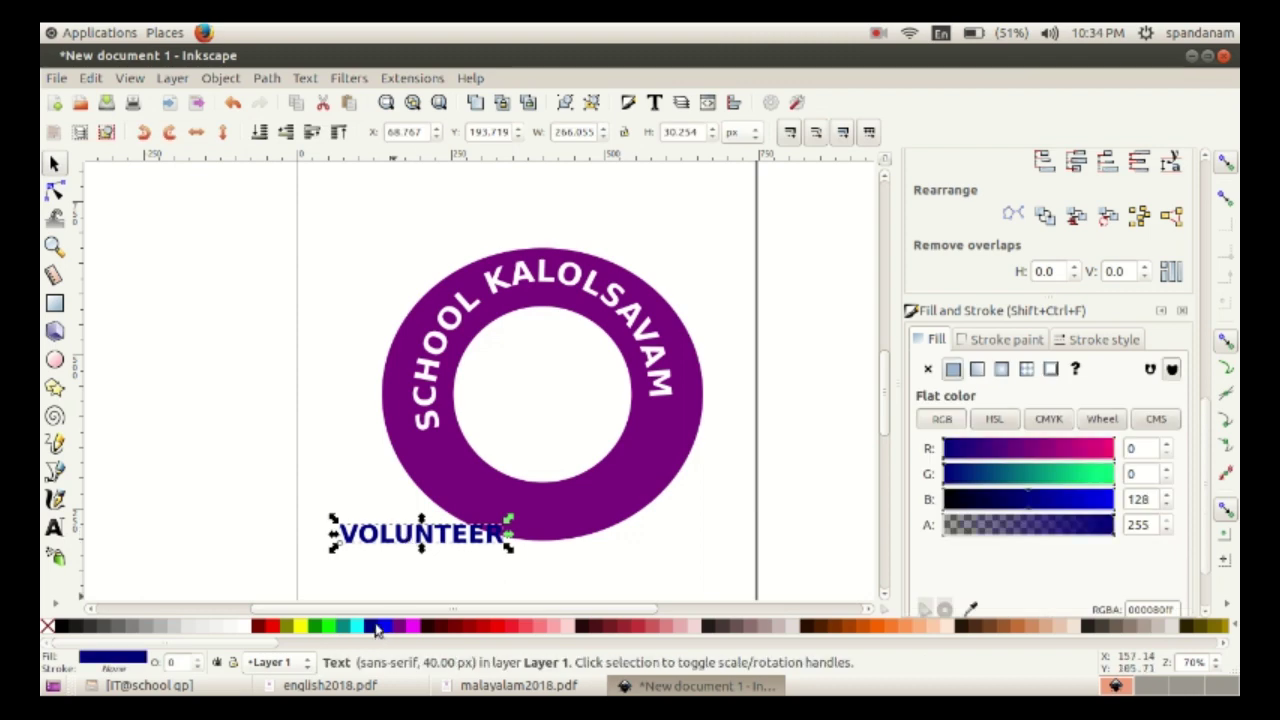
drag(428, 540, 550, 422)
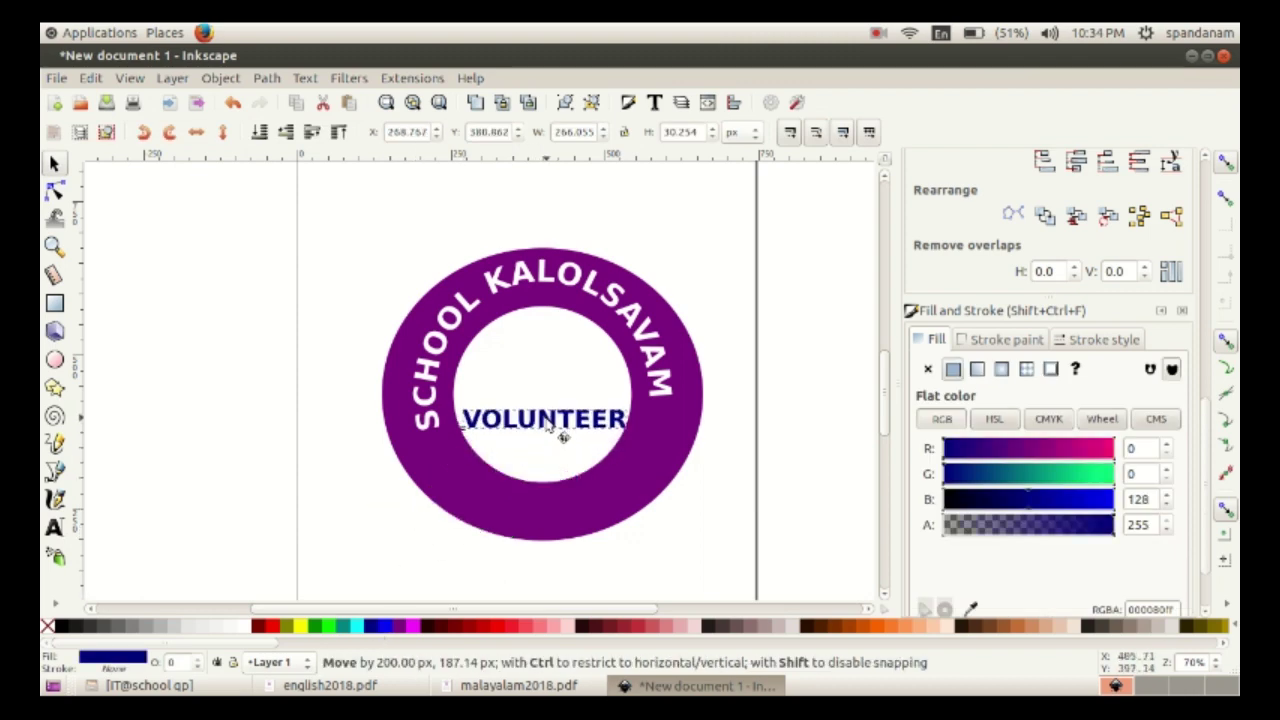
click(637, 510)
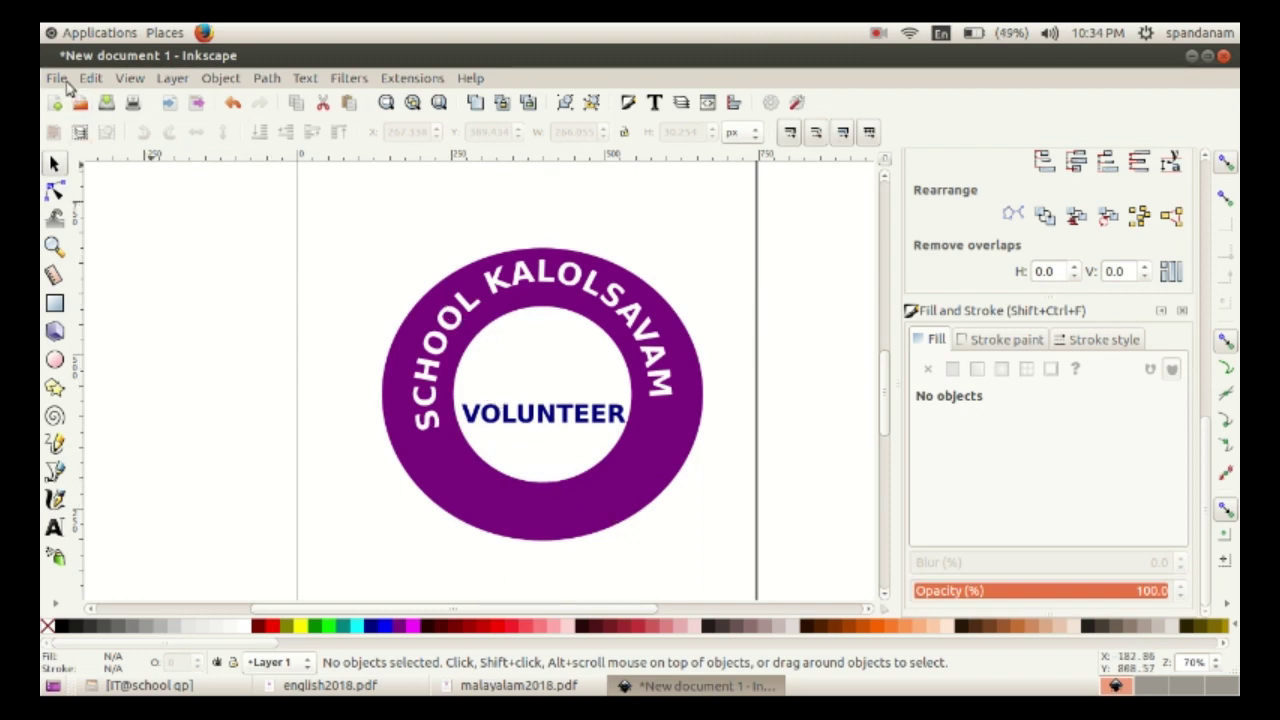
Group all five badge parts into one object and reselect the group
drag(321, 210, 740, 588)
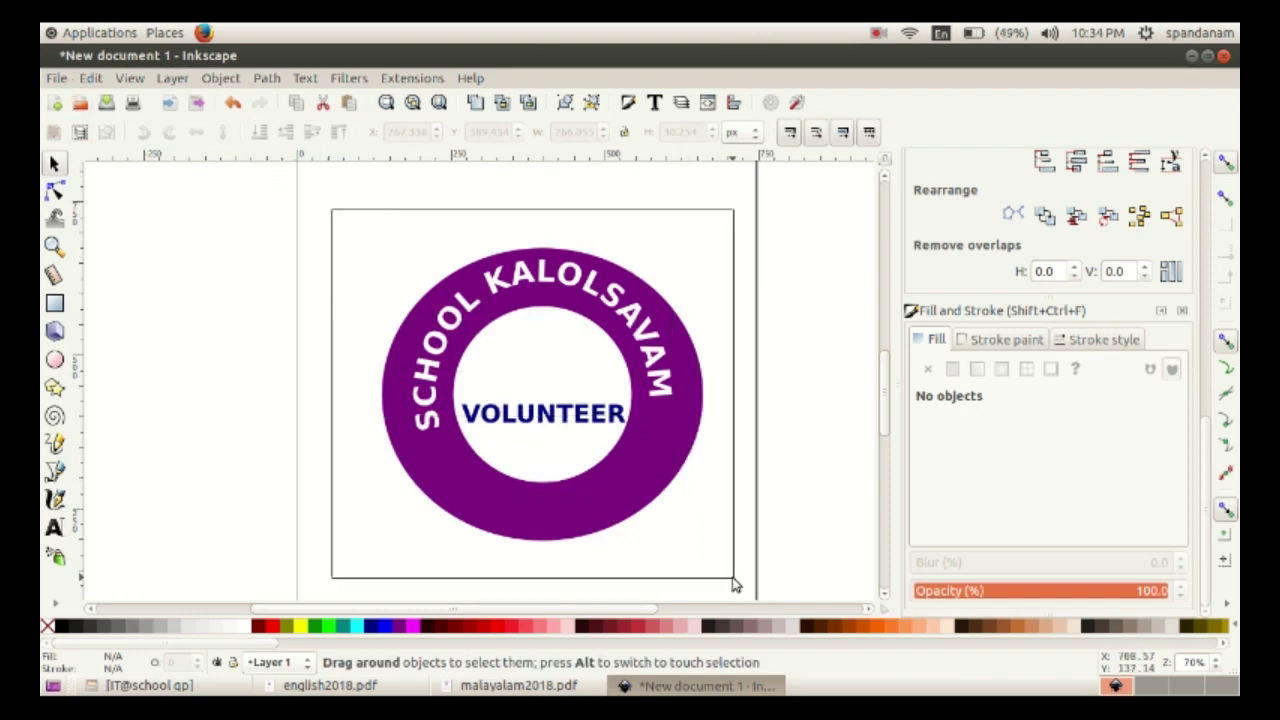
click(220, 78)
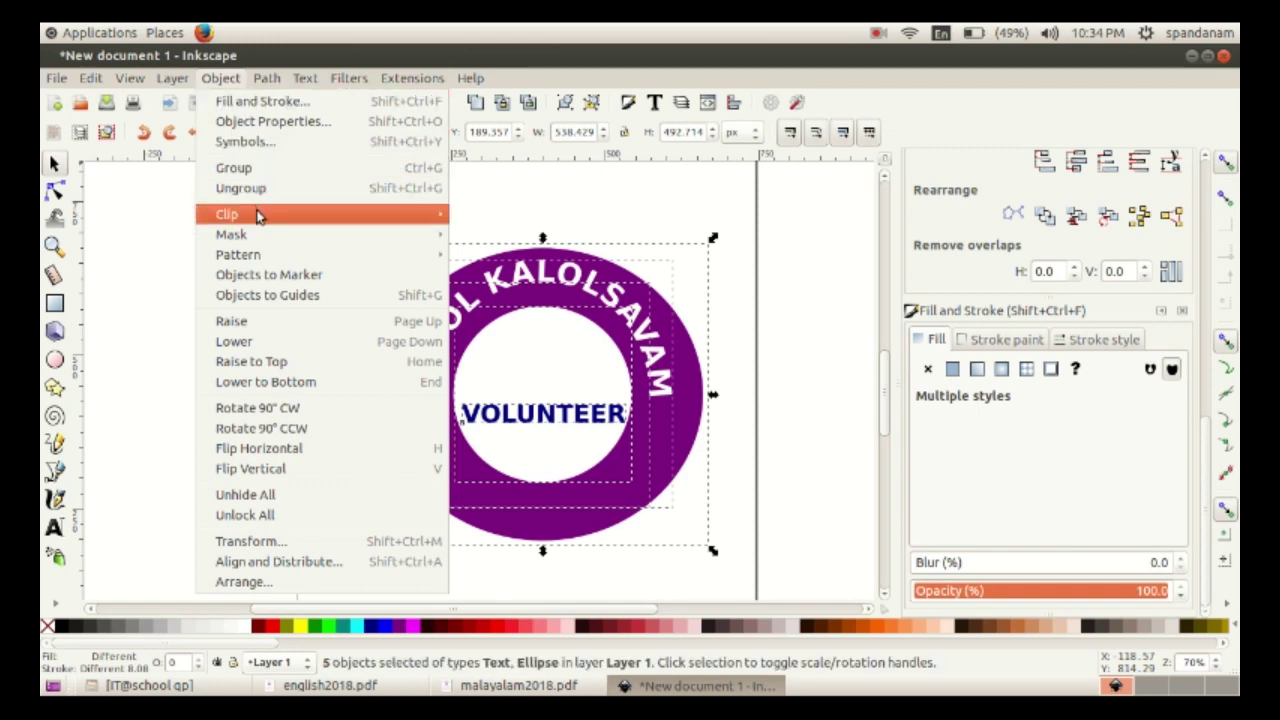
click(240, 164)
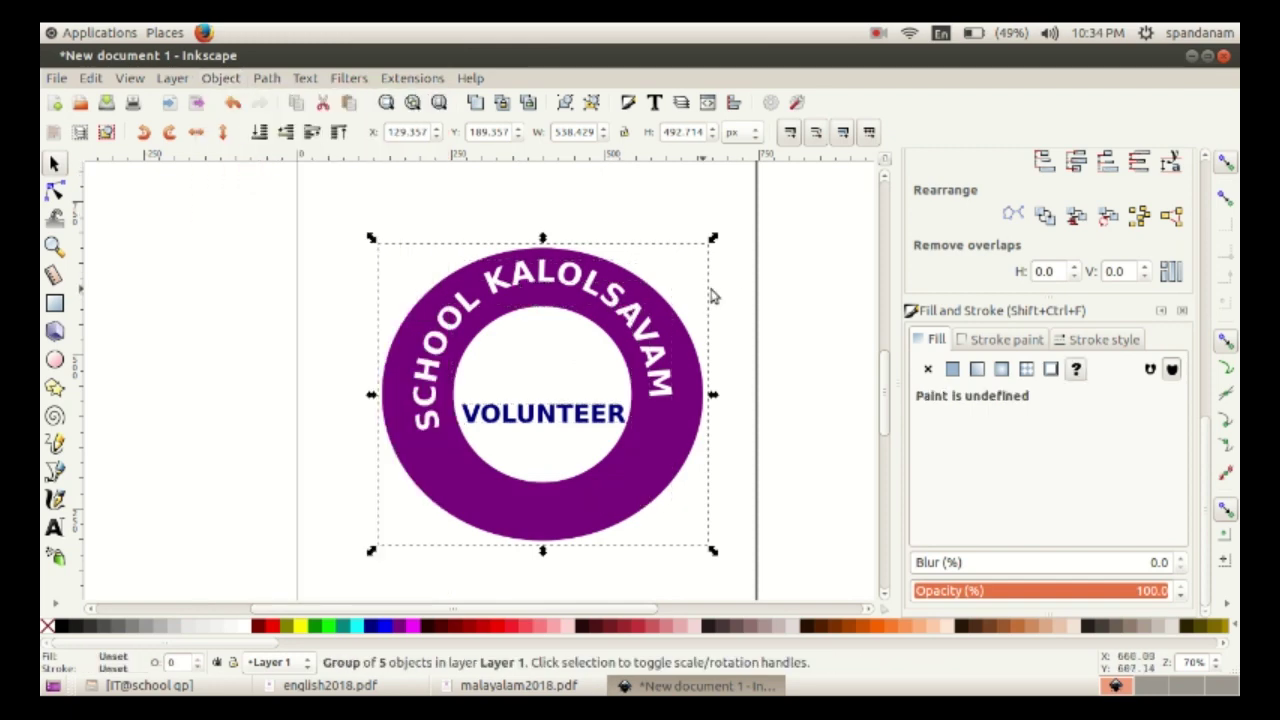
click(750, 298)
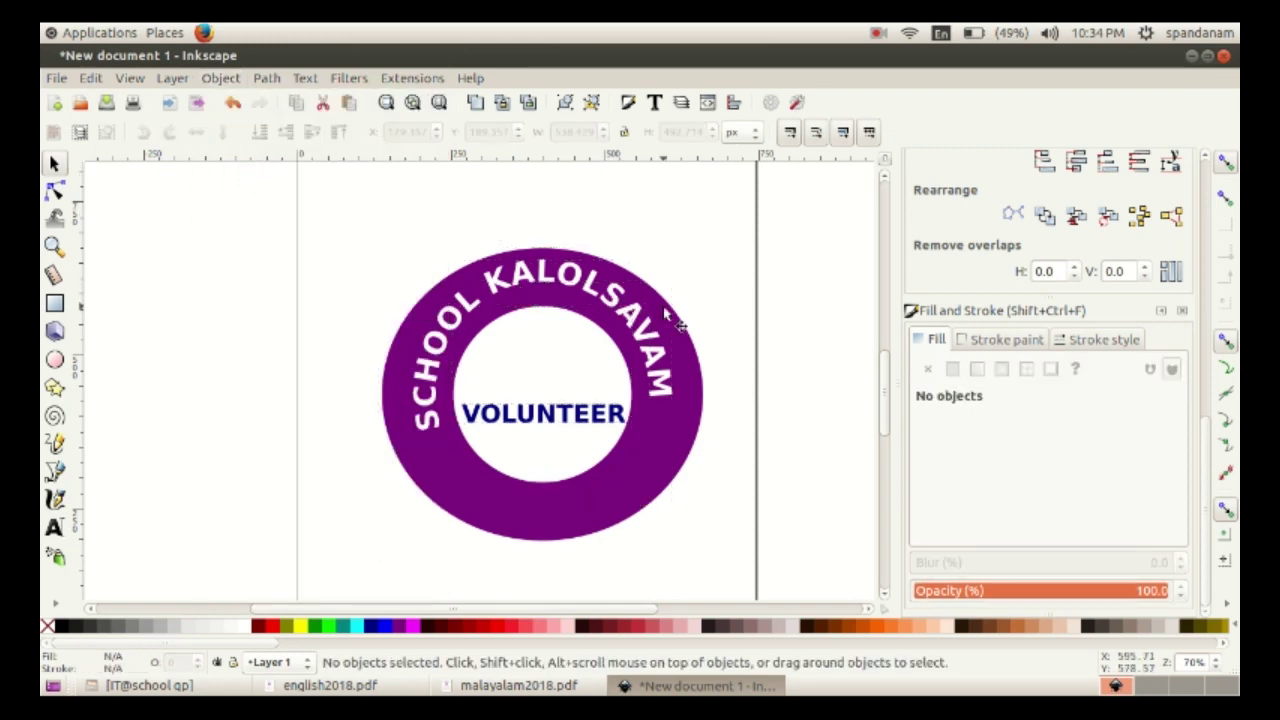
click(612, 333)
click(55, 84)
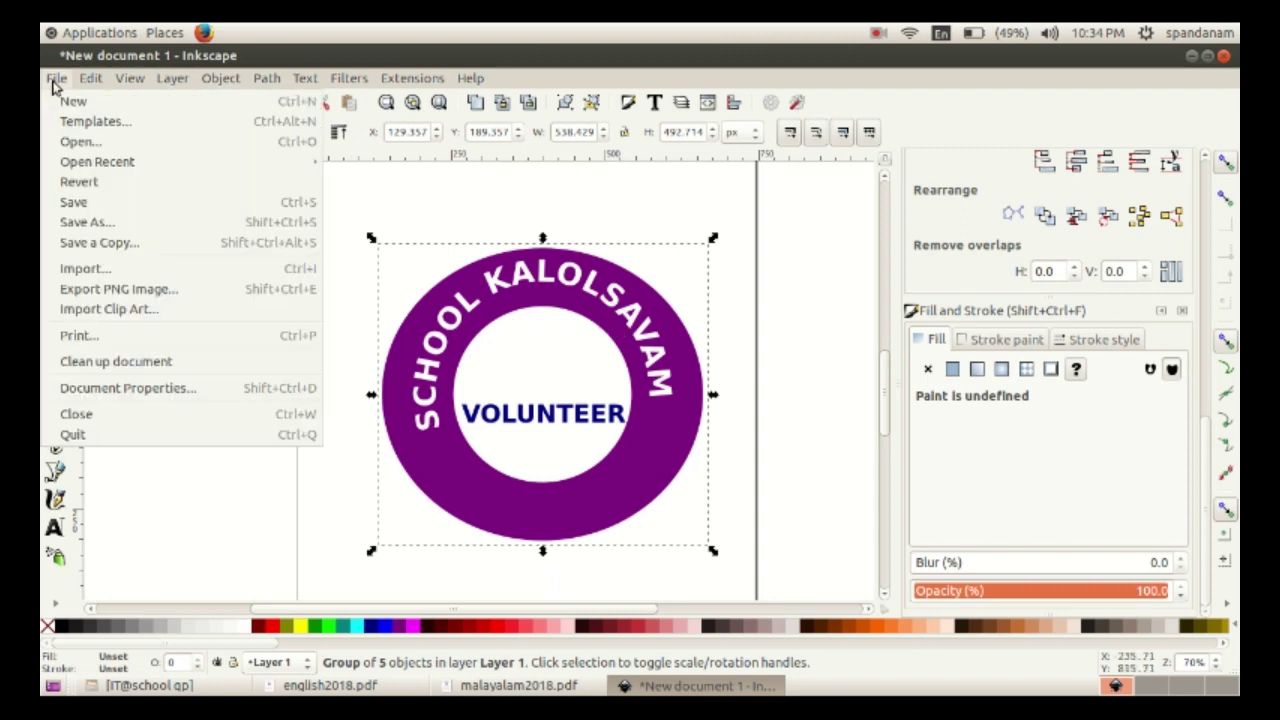
Set the PNG export area to Selection for the grouped badge and start choosing the export file
click(118, 290)
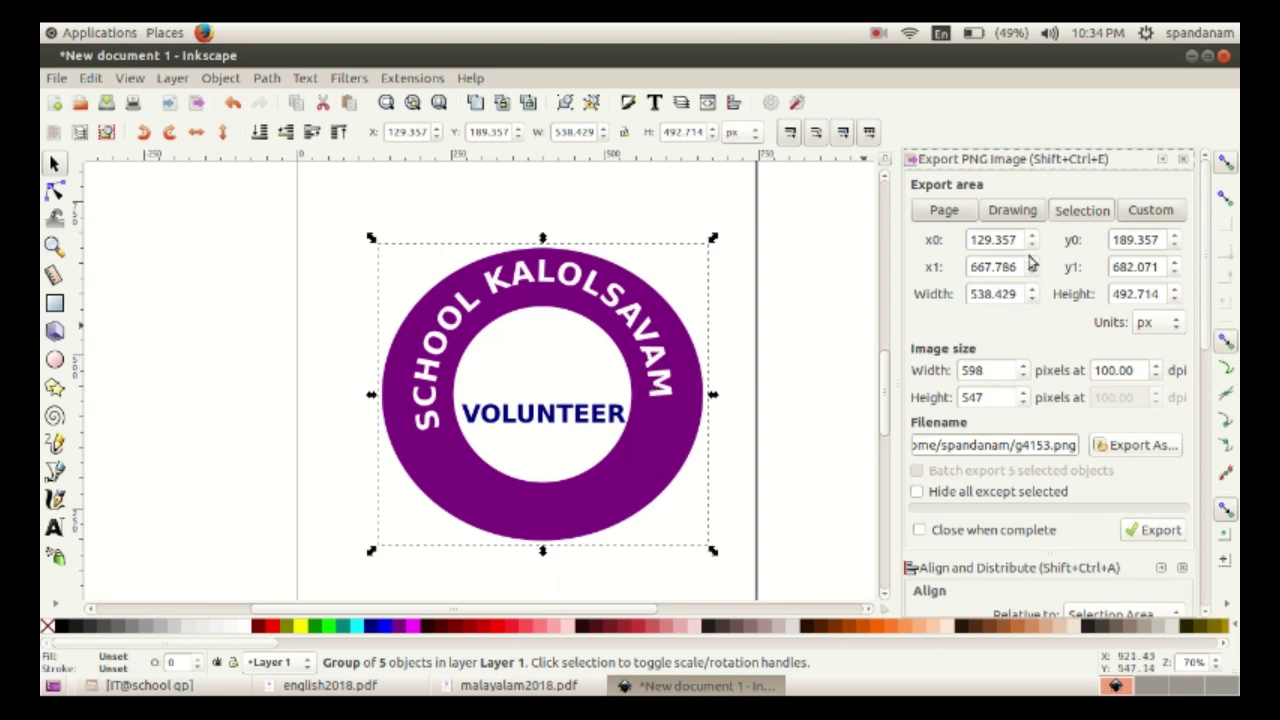
click(1086, 213)
click(1137, 446)
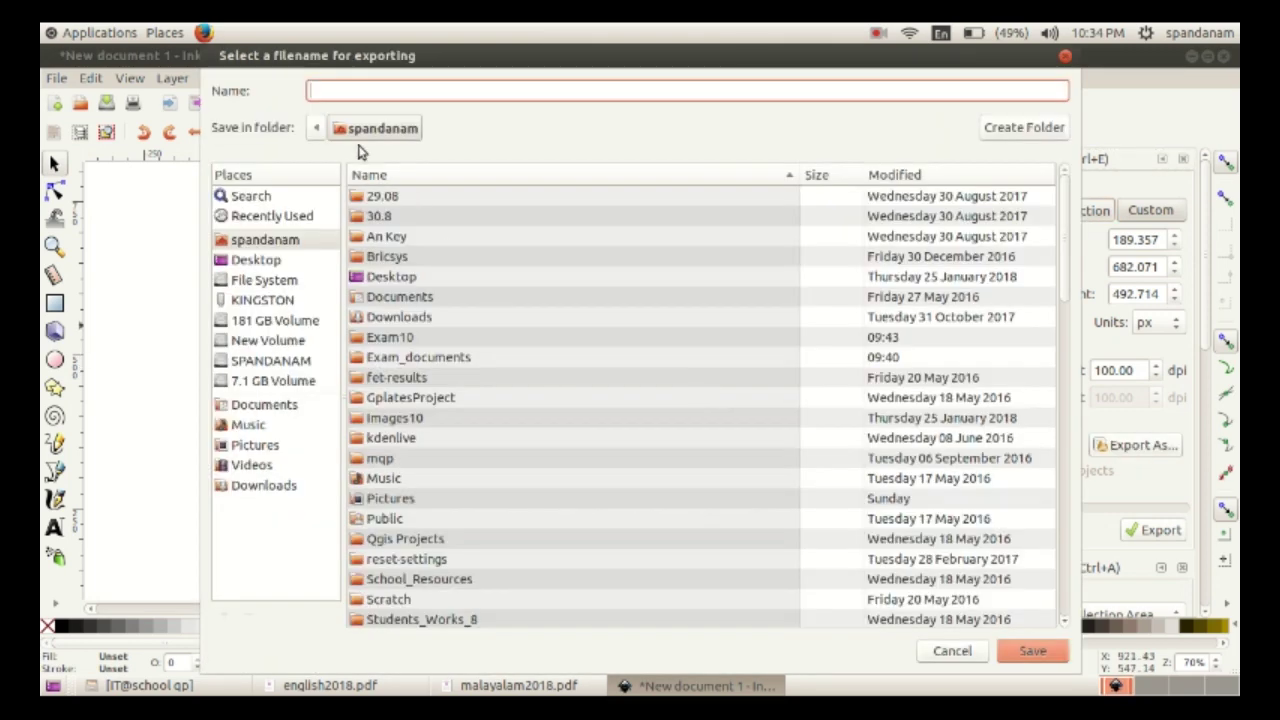